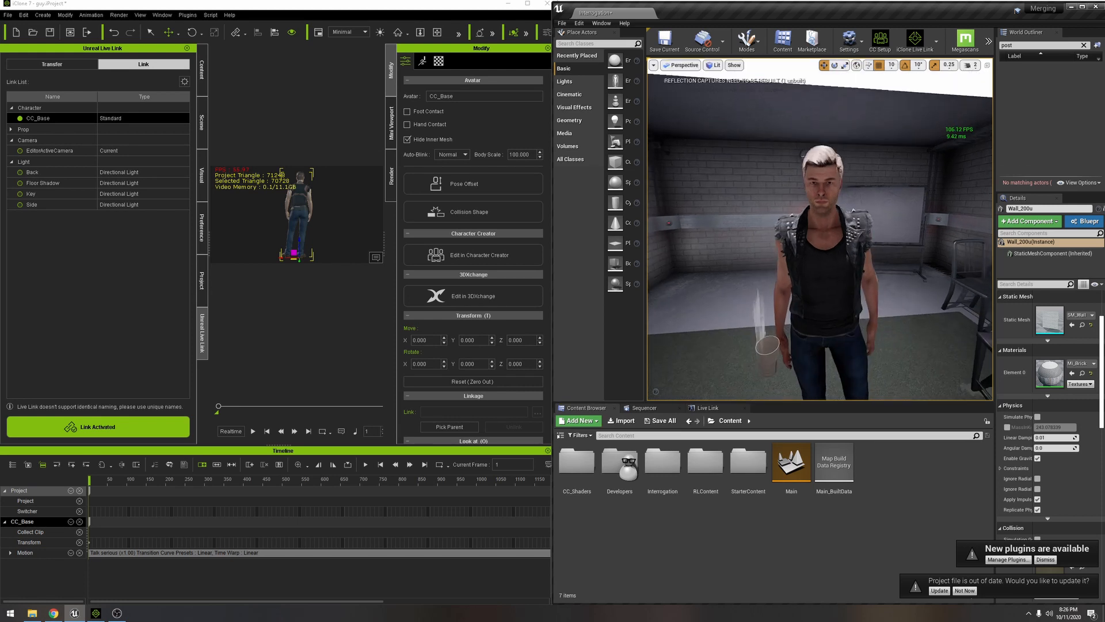
- Play the CC_Base talking motion briefly in iClone, rewind it to the start, and reframe the linked character in Unreal
{"action": "left_click", "coordinate": [252, 432]}
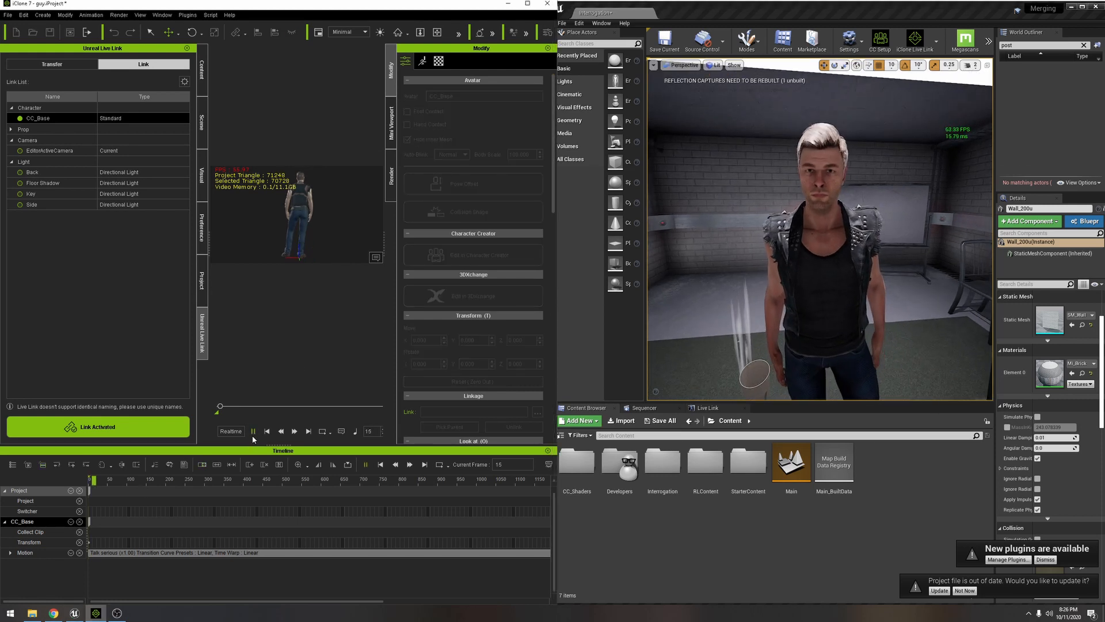
{"action": "left_click", "coordinate": [254, 432]}
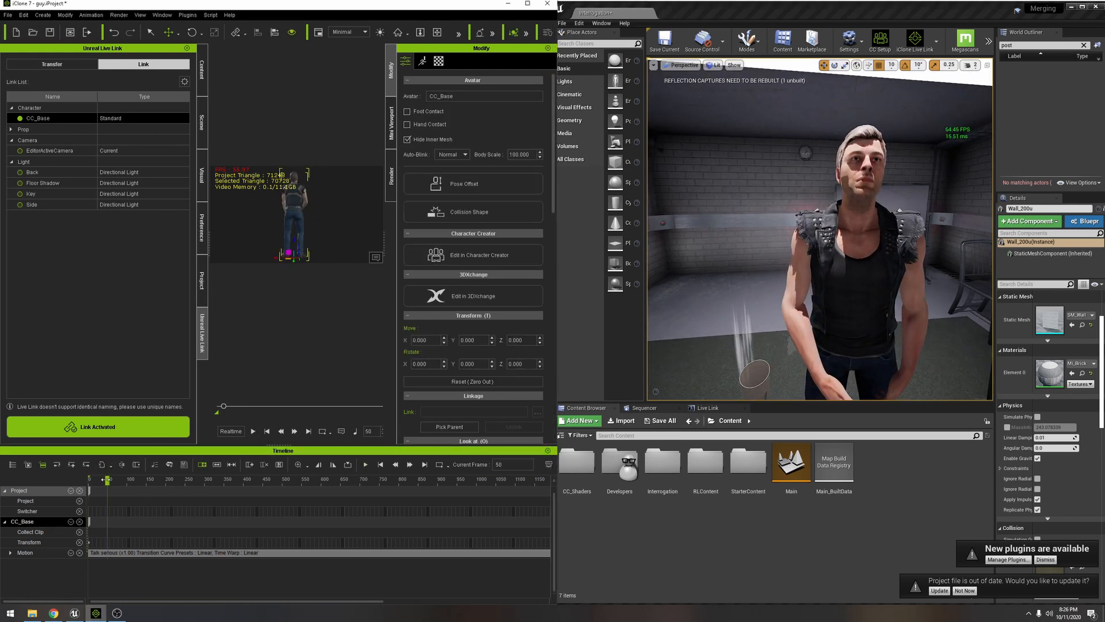
{"action": "left_click", "coordinate": [266, 431]}
{"action": "right_click_drag", "start_coordinate": [735, 342], "coordinate": [748, 302]}
{"action": "key", "text": "w"}
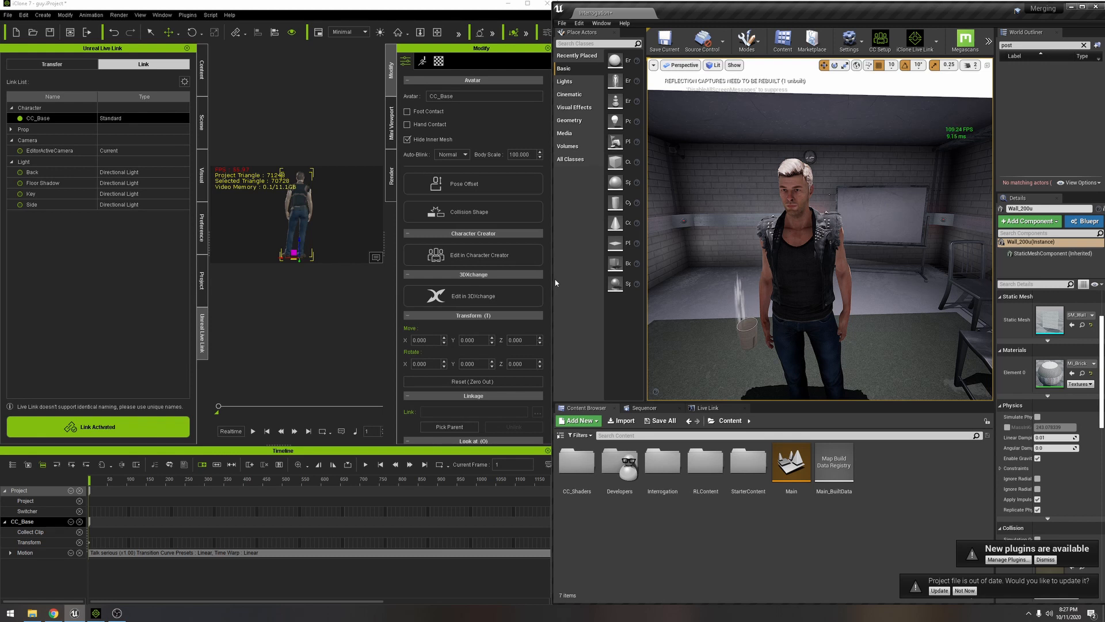
{"action": "left_click_drag", "start_coordinate": [552, 279], "coordinate": [550, 278]}
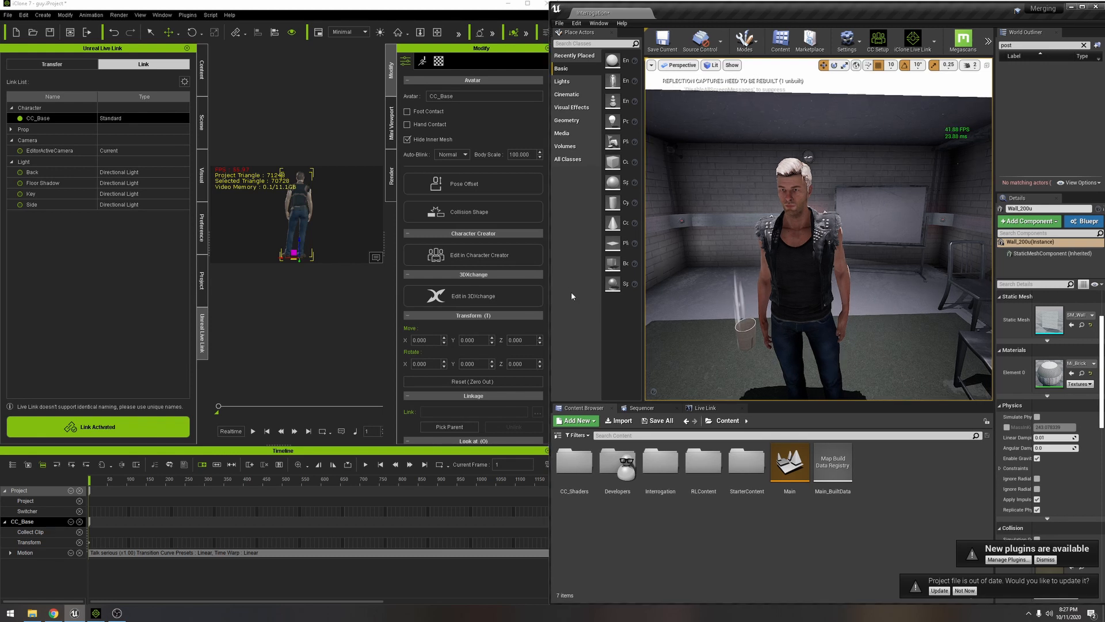
- Search the built-in plugins for "take" and check whether Take Recorder is enabled
{"action": "left_click", "coordinate": [577, 23]}
{"action": "left_click", "coordinate": [599, 156]}
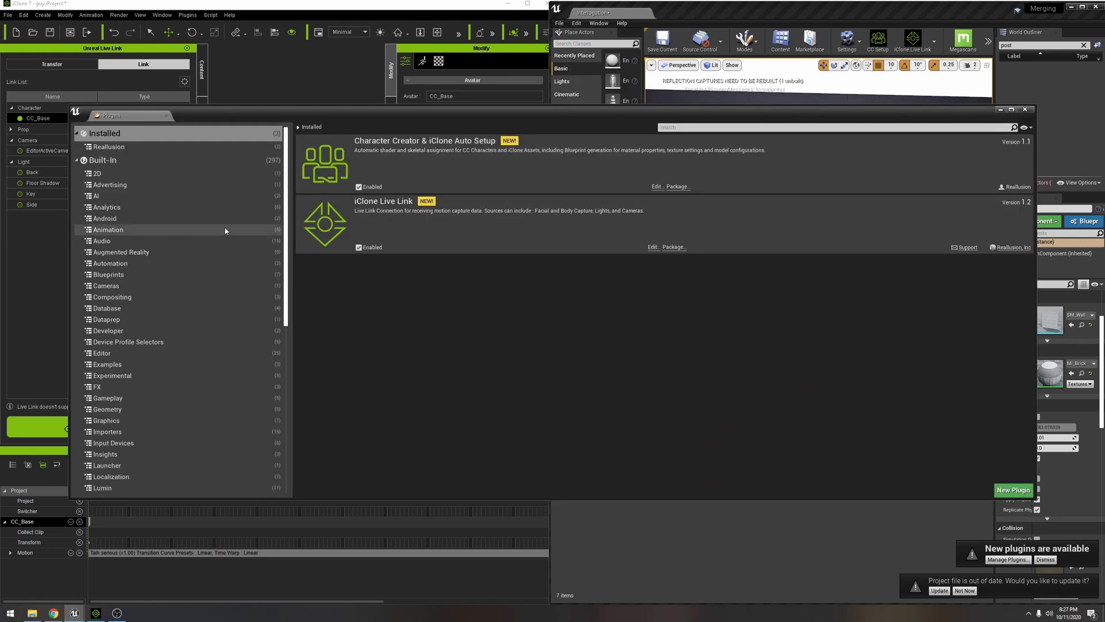
{"action": "left_click", "coordinate": [125, 160]}
{"action": "left_click", "coordinate": [671, 127]}
{"action": "type", "text": "take"}
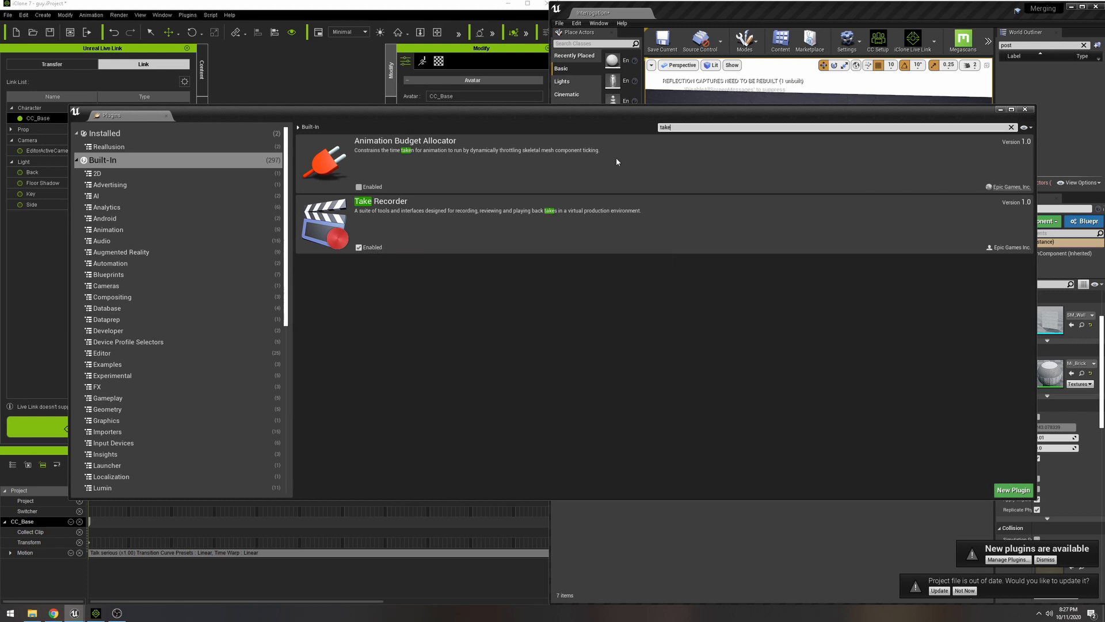
{"action": "left_click", "coordinate": [1027, 110]}
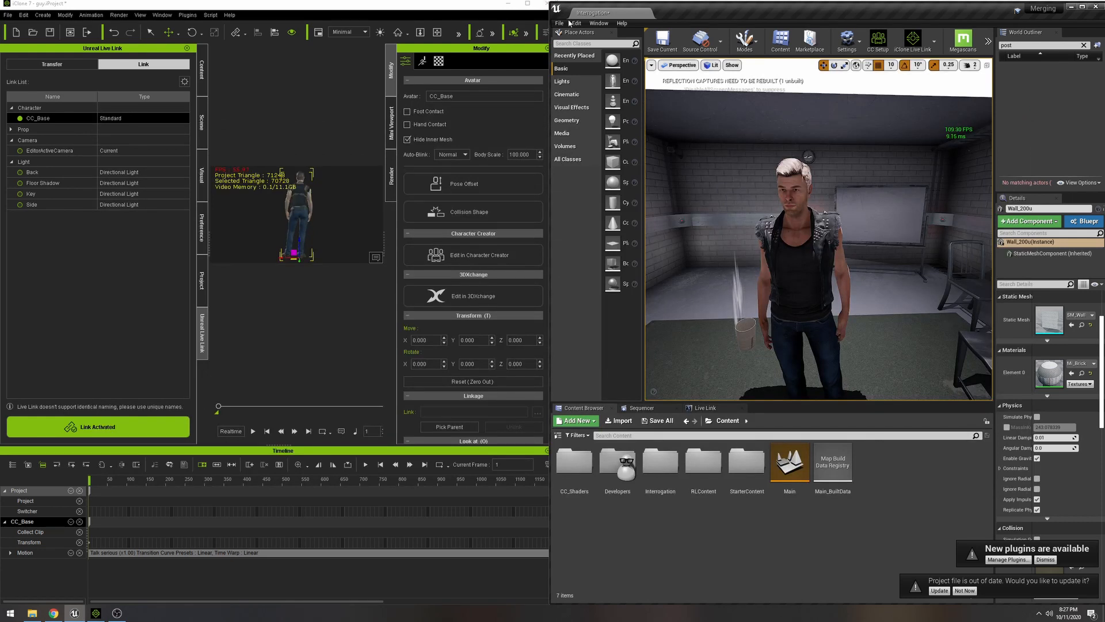
- Open the Take Recorder
{"action": "left_click", "coordinate": [600, 23]}
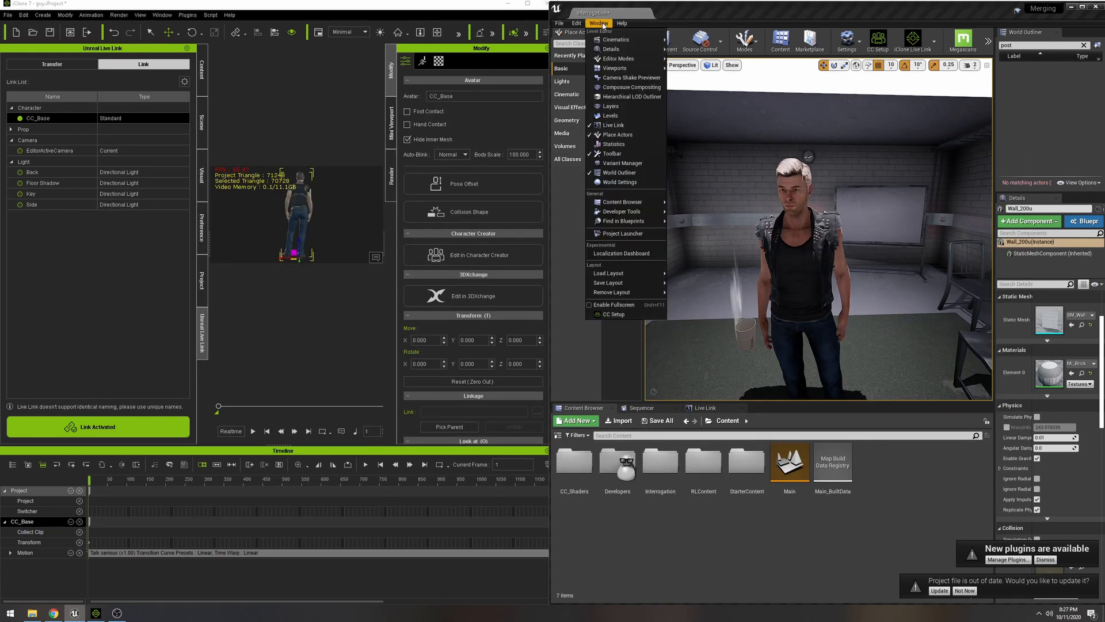
{"action": "mouse_move", "coordinate": [625, 39]}
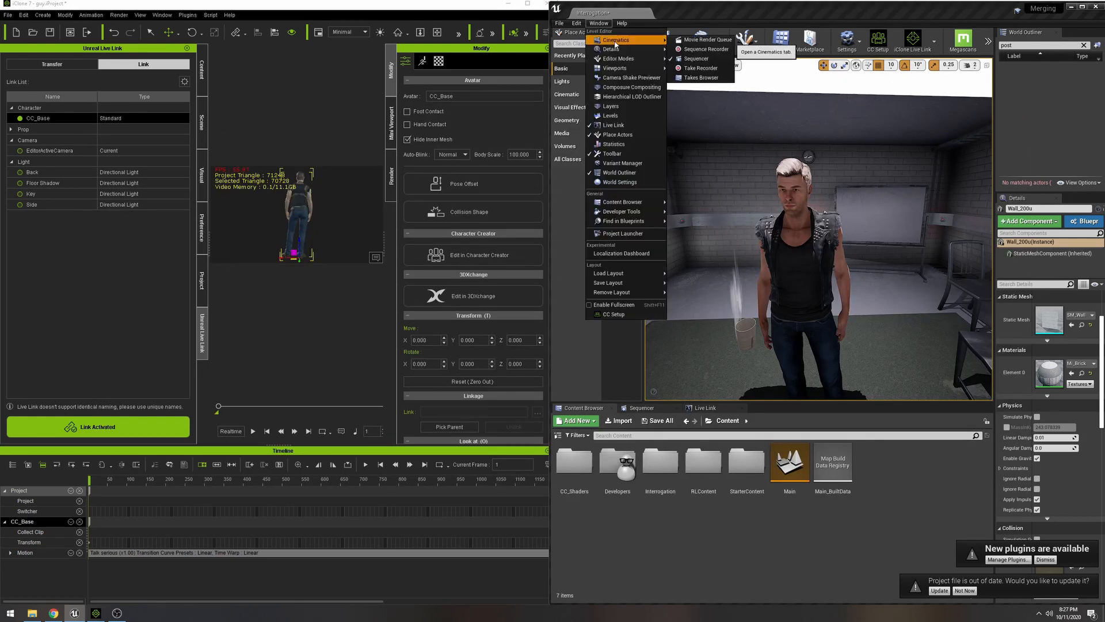
{"action": "left_click", "coordinate": [701, 68]}
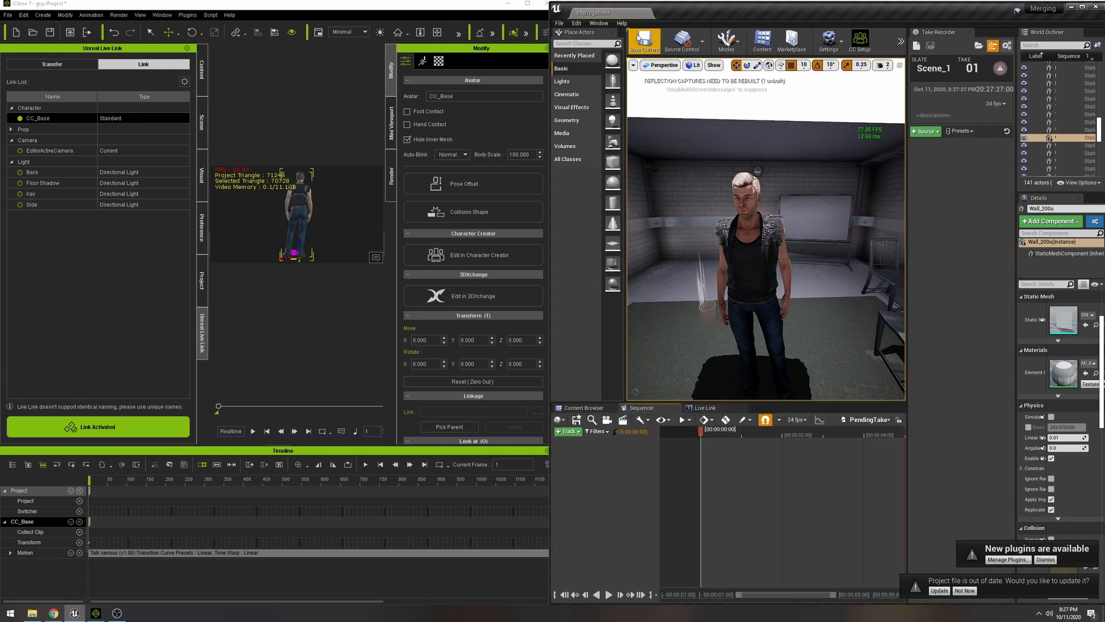
- Open the Sequence Recorder and dock it alongside the Sequencer and Live Link panels
{"action": "left_click", "coordinate": [598, 23]}
{"action": "mouse_move", "coordinate": [624, 40]}
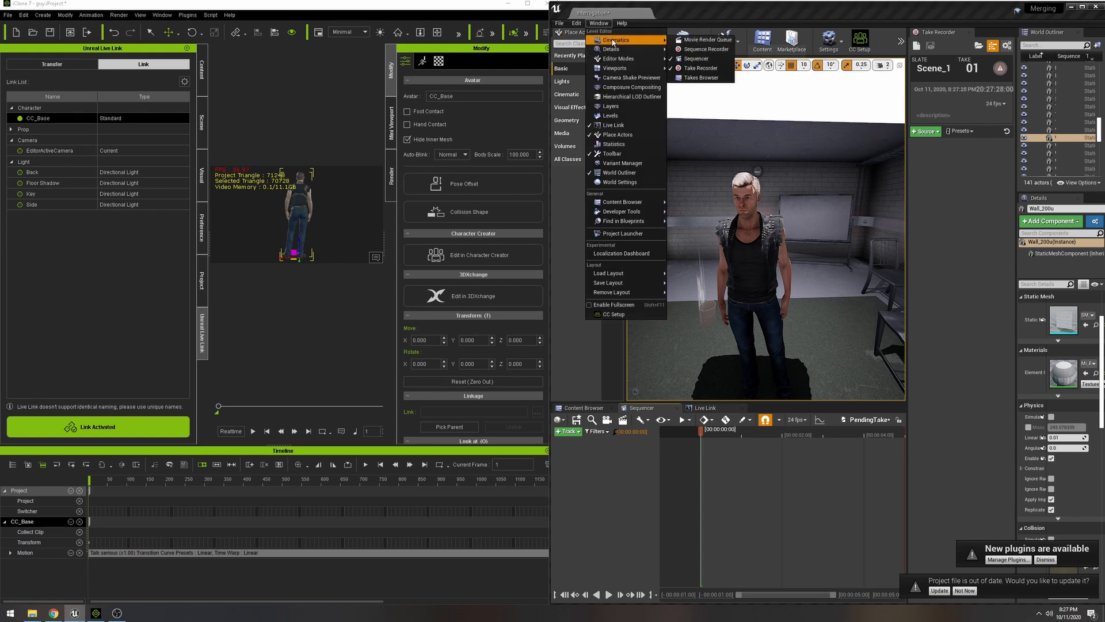
{"action": "left_click", "coordinate": [706, 49]}
{"action": "left_click_drag", "start_coordinate": [463, 186], "coordinate": [696, 410]}
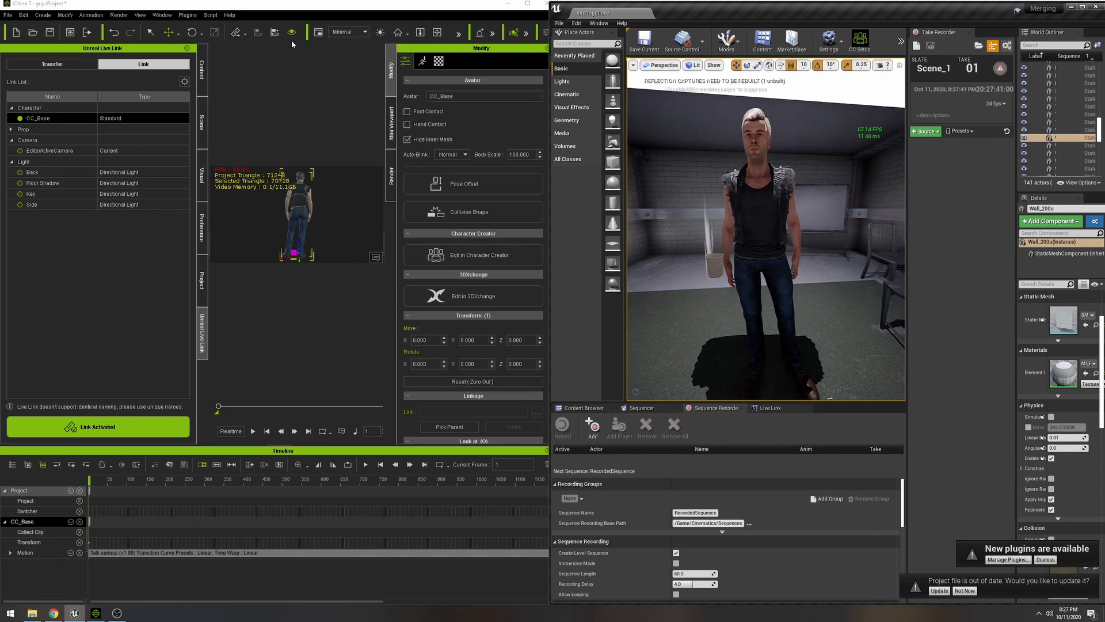
- Try the Unlit view mode in the Unreal viewport and return it to Lit
{"action": "left_click", "coordinate": [347, 33]}
{"action": "left_click", "coordinate": [341, 60]}
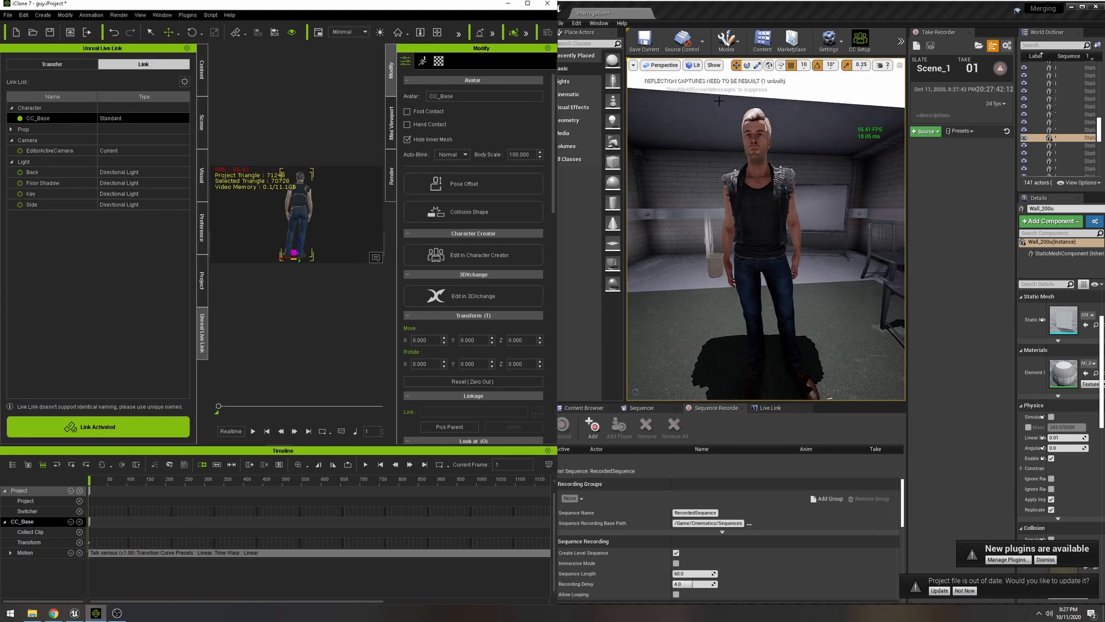
{"action": "left_click", "coordinate": [693, 65]}
{"action": "left_click", "coordinate": [706, 94]}
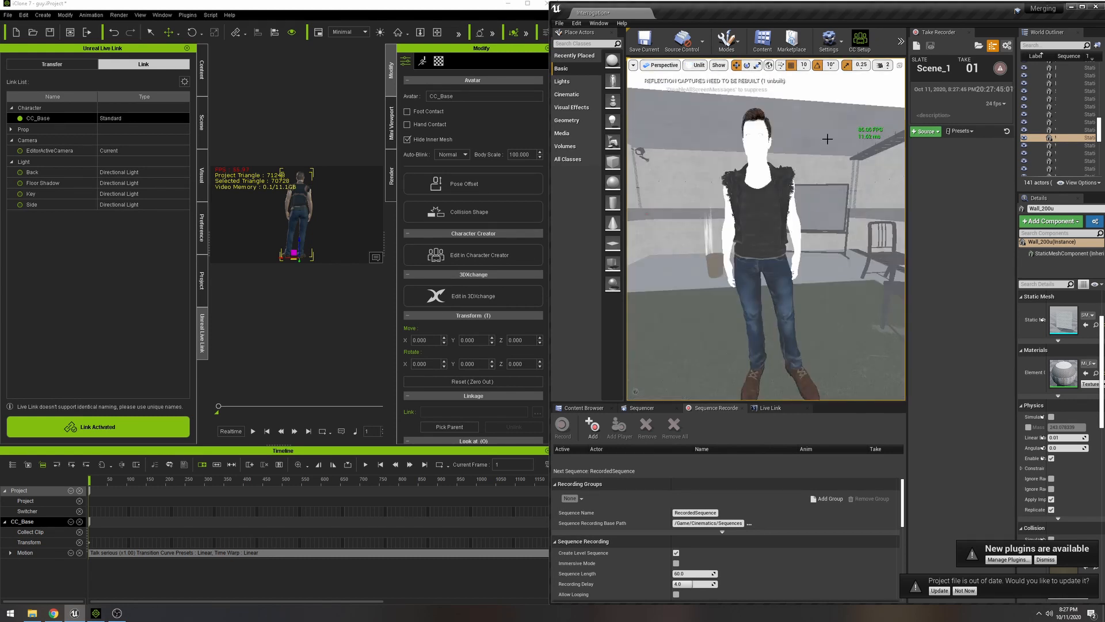
{"action": "left_click", "coordinate": [699, 65]}
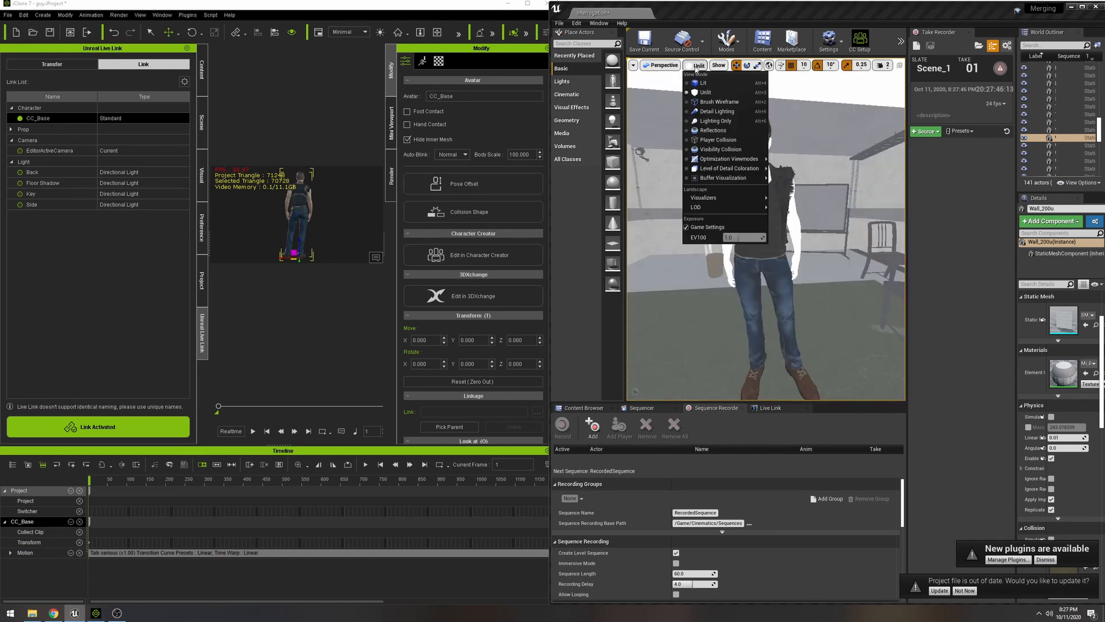
{"action": "left_click", "coordinate": [708, 84]}
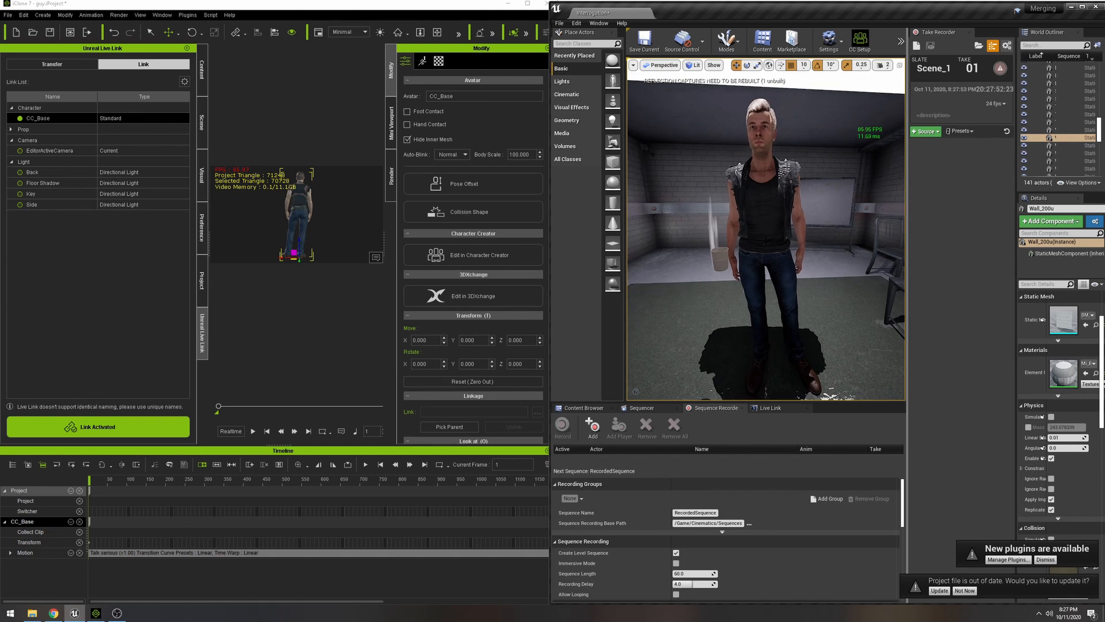
- Add the CC_Base character to the Sequence Recorder's list of actors and enlarge the list area slightly
{"action": "left_click", "coordinate": [760, 218]}
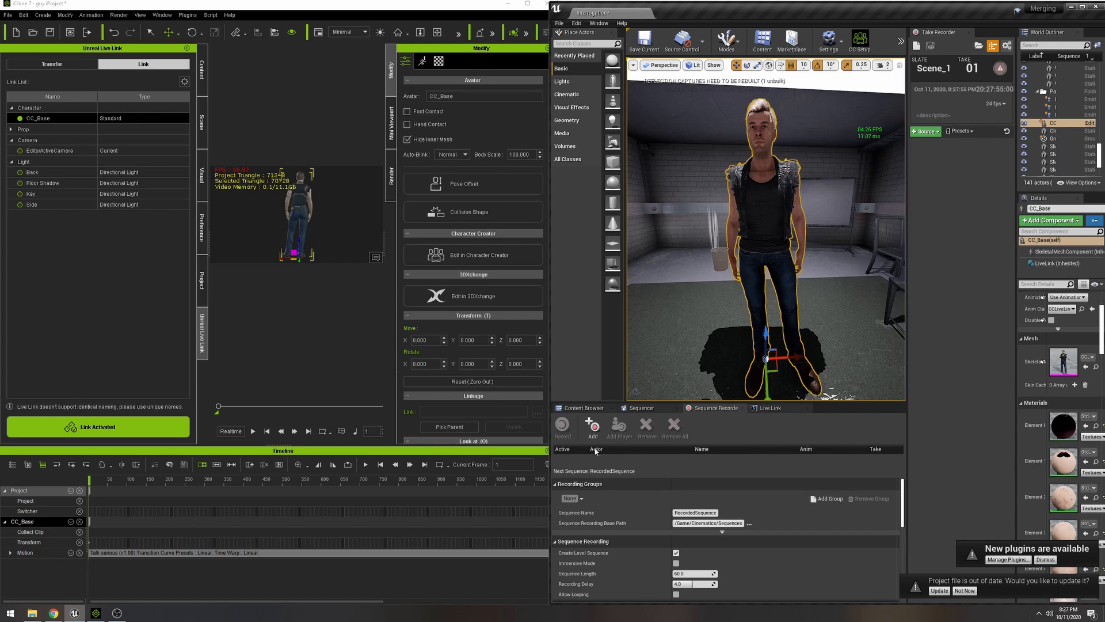
{"action": "left_click", "coordinate": [593, 426]}
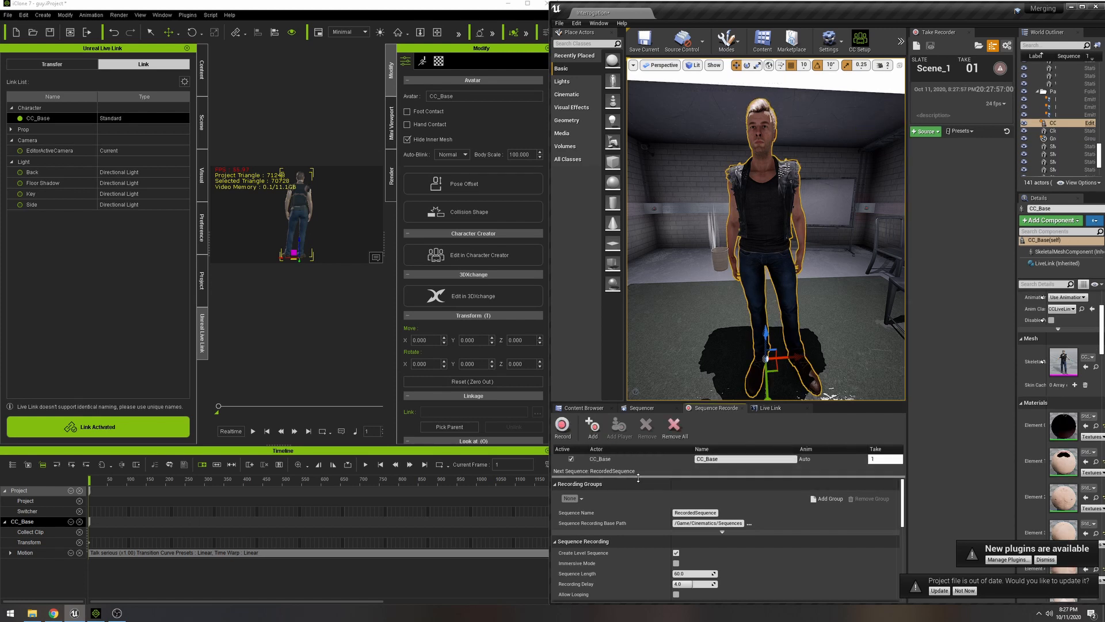
{"action": "left_click_drag", "start_coordinate": [638, 477], "coordinate": [642, 488]}
- Set the Sequence Length in the Sequence Recording settings to 1500, checking the motion's extent on the iClone timeline
{"action": "left_click", "coordinate": [722, 543]}
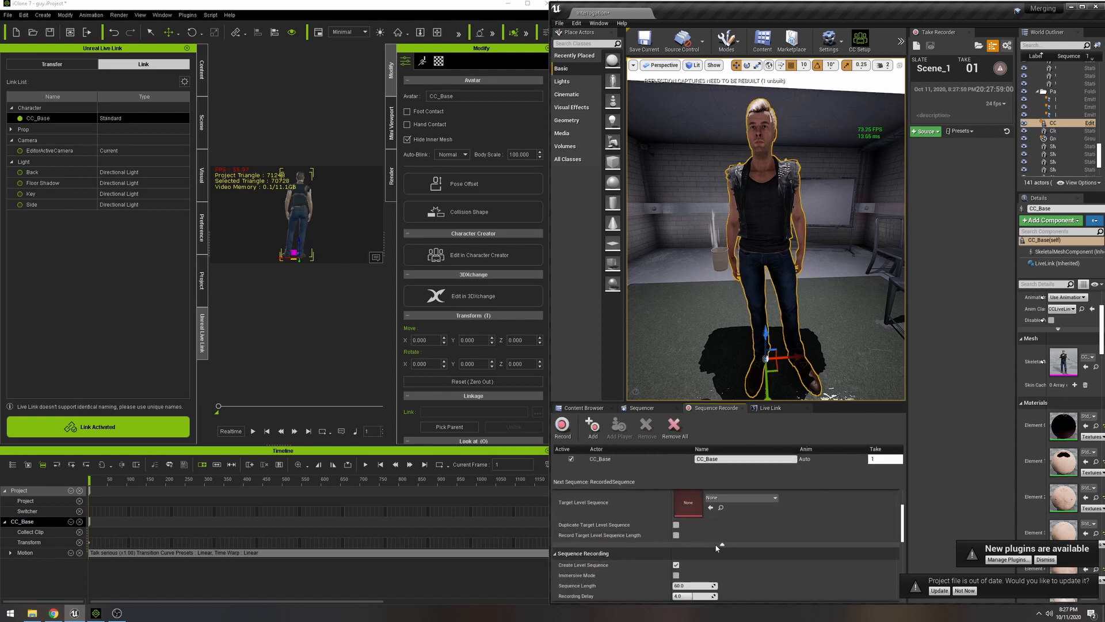
{"action": "scroll", "coordinate": [703, 547], "scroll_direction": "down", "scroll_amount": 5}
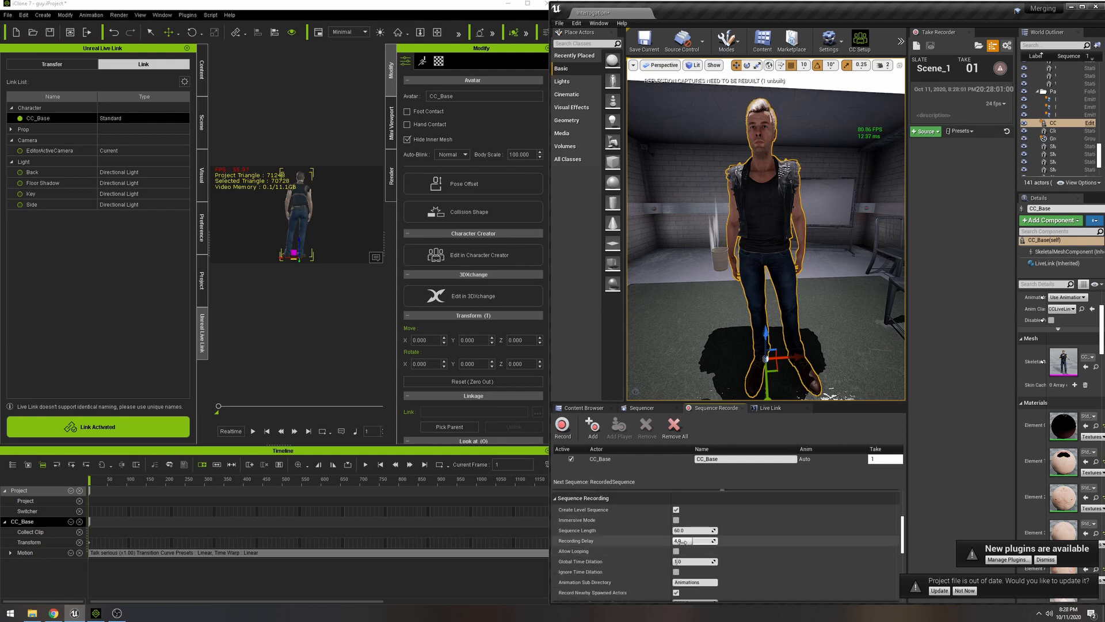
{"action": "scroll", "coordinate": [684, 546], "scroll_direction": "down", "scroll_amount": 1}
{"action": "left_click", "coordinate": [684, 504]}
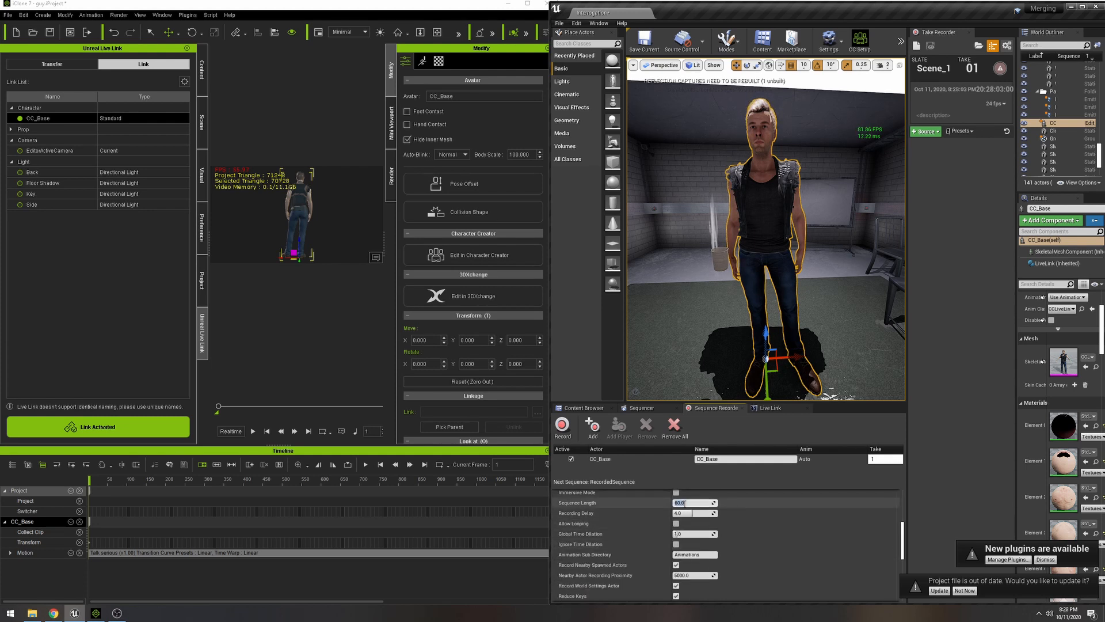
{"action": "scroll", "coordinate": [288, 517], "scroll_direction": "down", "scroll_amount": 5}
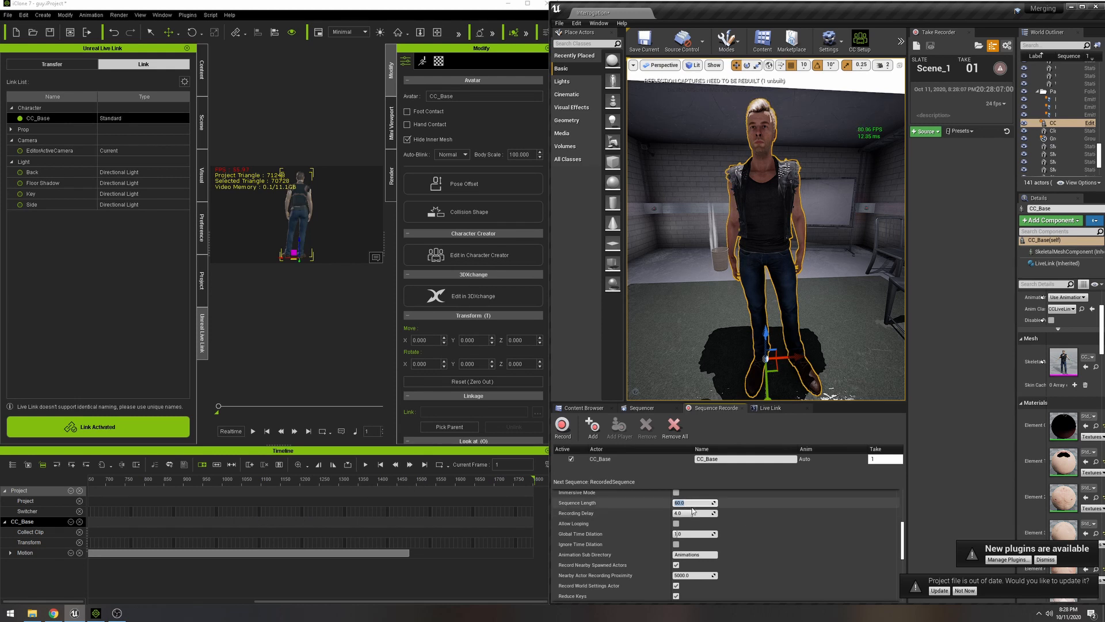
{"action": "key", "text": "Return"}
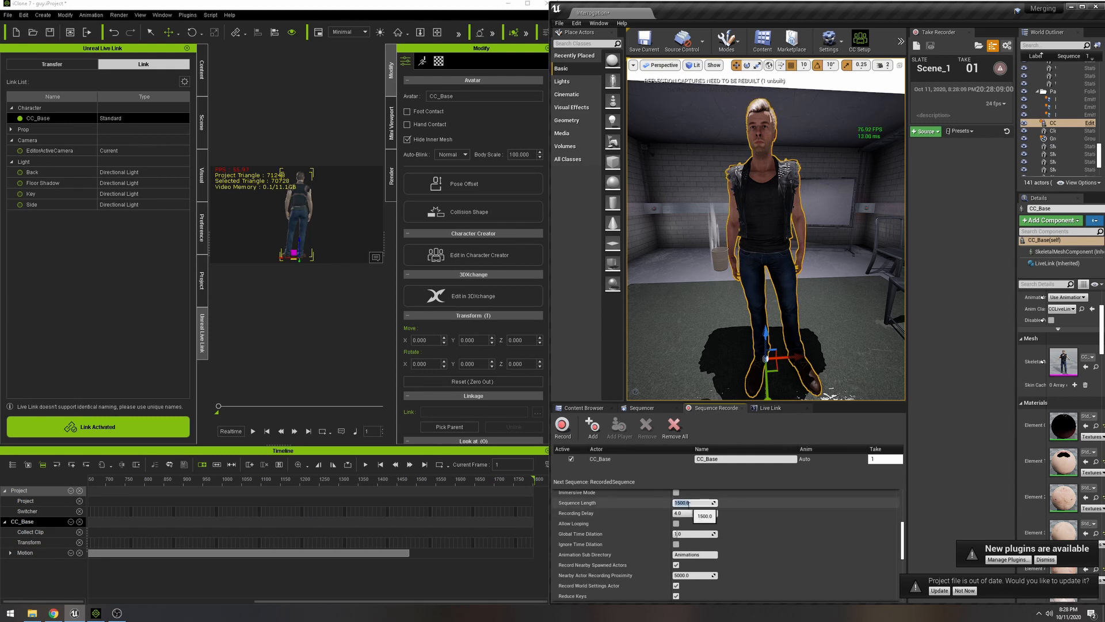
- Expand the Default Animation Settings of the sequence recording and set the Sample Rate to 60
{"action": "scroll", "coordinate": [720, 547], "scroll_direction": "down", "scroll_amount": 1}
{"action": "scroll", "coordinate": [721, 547], "scroll_direction": "down", "scroll_amount": 1}
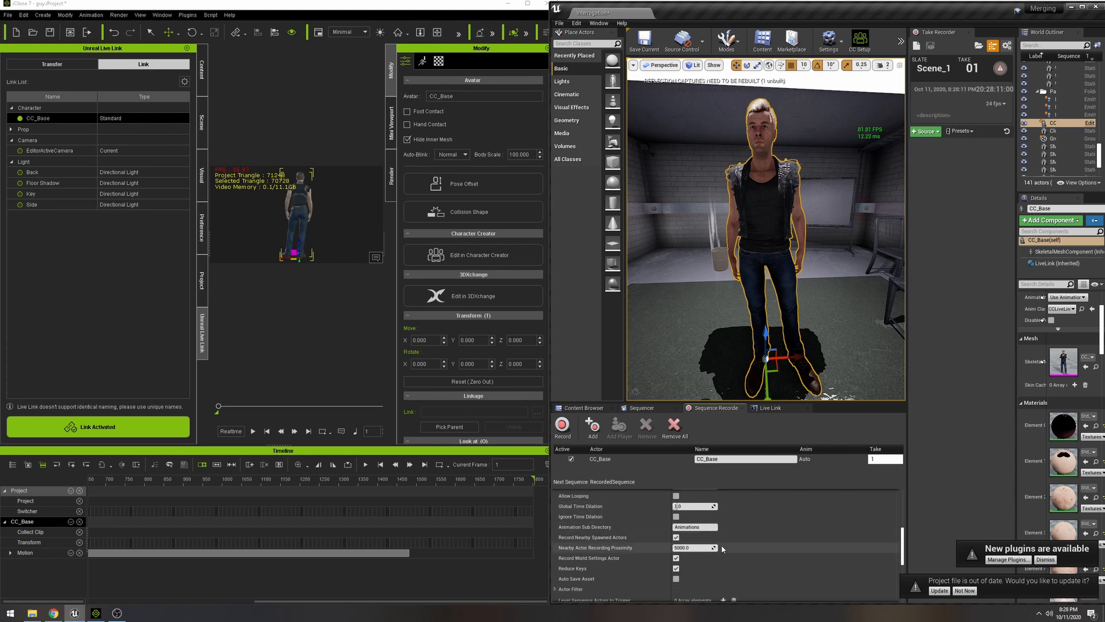
{"action": "scroll", "coordinate": [722, 548], "scroll_direction": "down", "scroll_amount": 4}
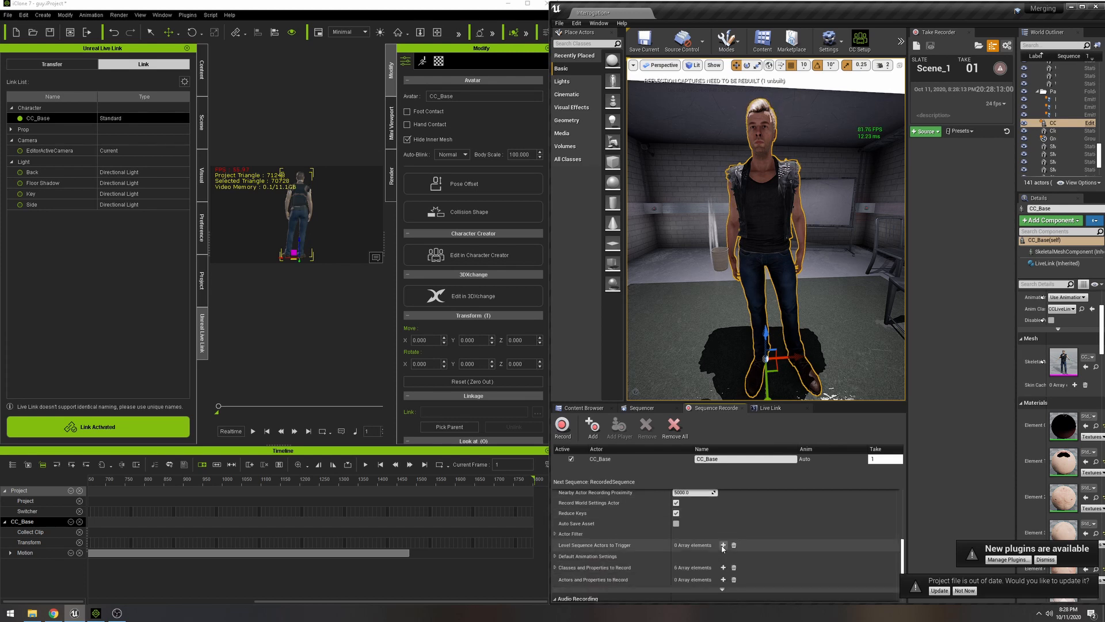
{"action": "scroll", "coordinate": [724, 550], "scroll_direction": "down", "scroll_amount": 3}
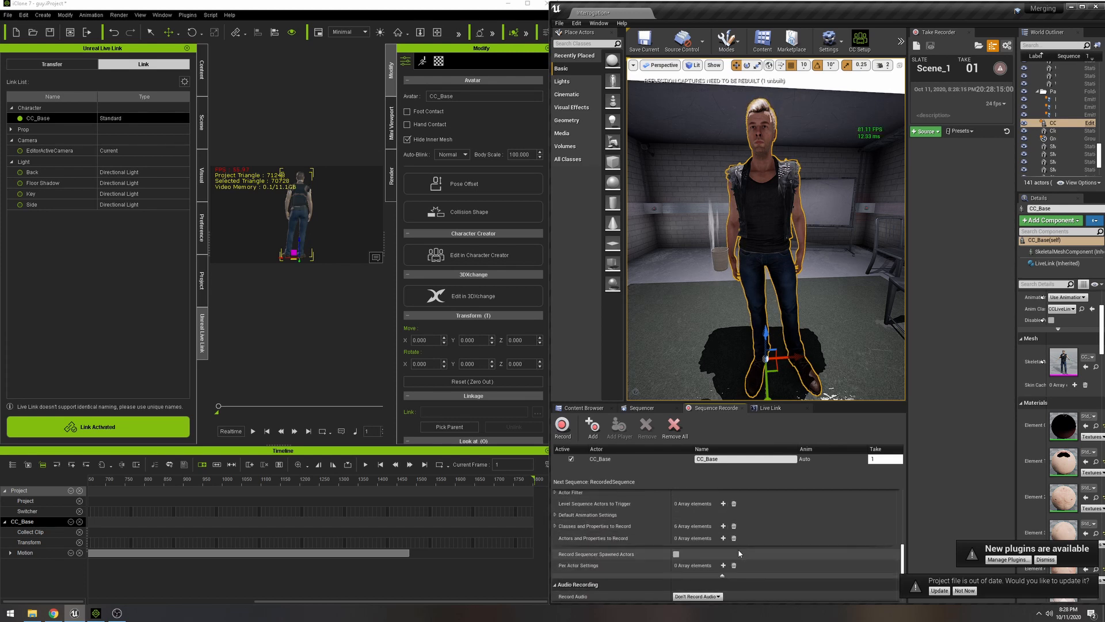
{"action": "scroll", "coordinate": [738, 548], "scroll_direction": "down", "scroll_amount": 2}
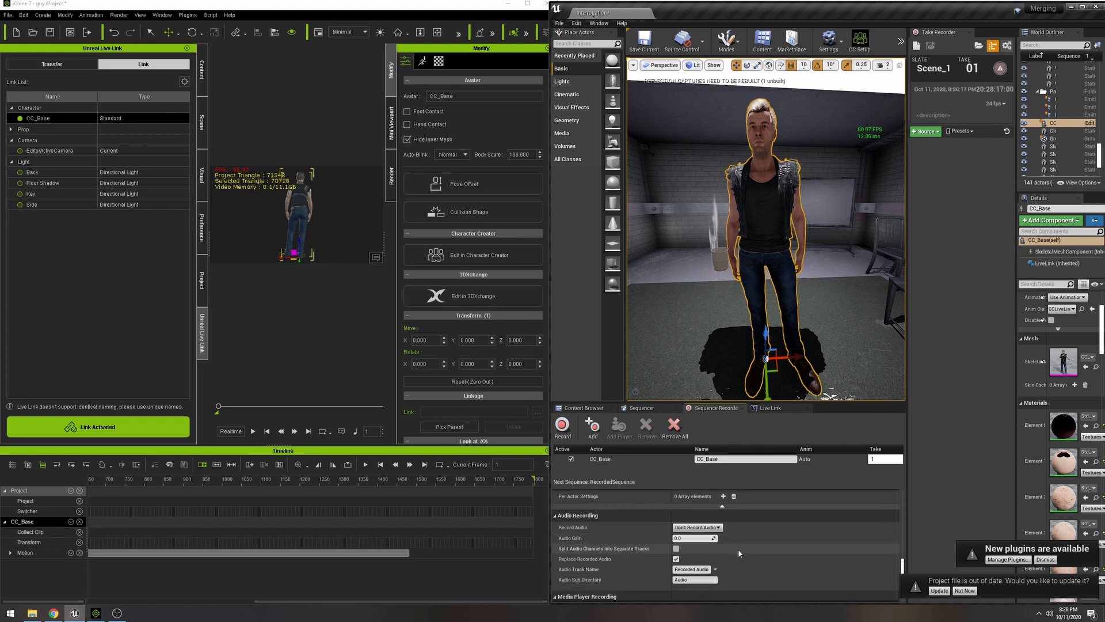
{"action": "scroll", "coordinate": [738, 548], "scroll_direction": "up", "scroll_amount": 5}
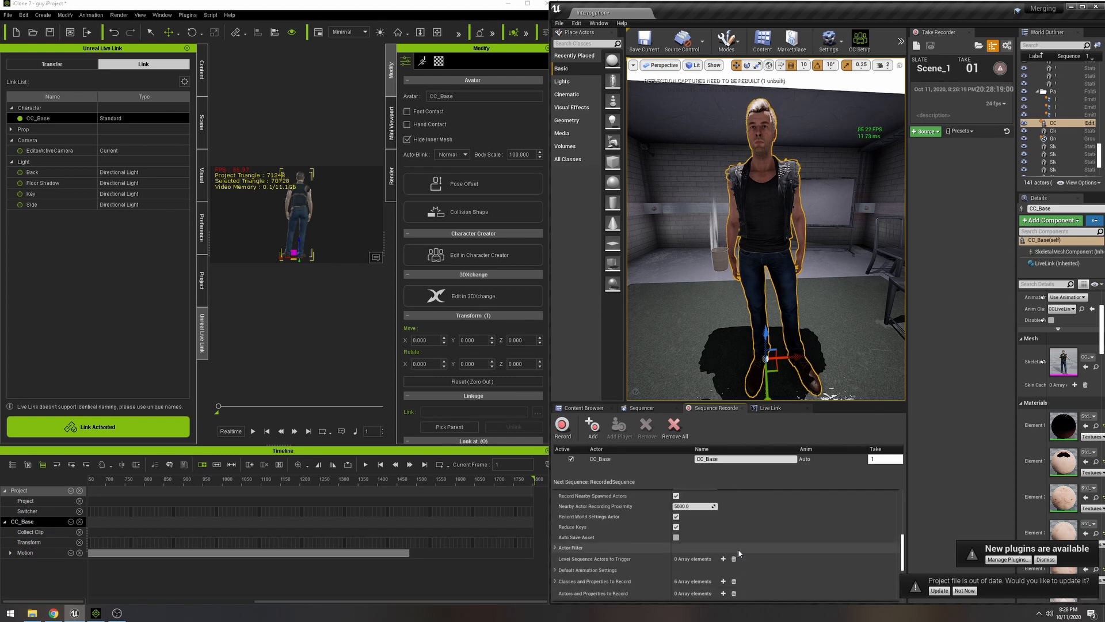
{"action": "scroll", "coordinate": [738, 548], "scroll_direction": "down", "scroll_amount": 1}
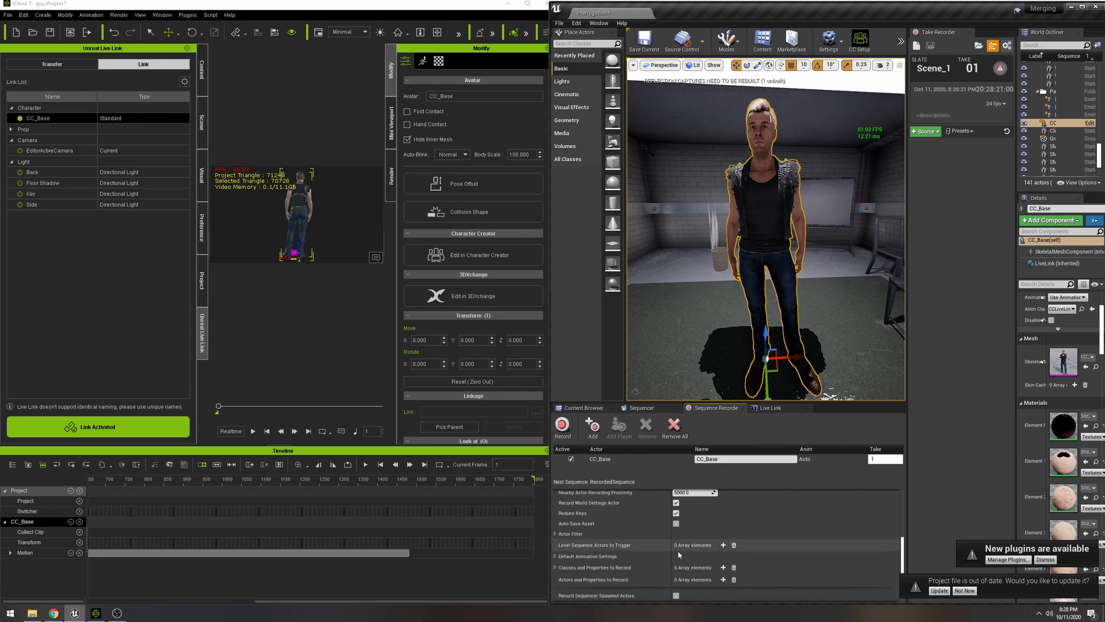
{"action": "left_click", "coordinate": [768, 556]}
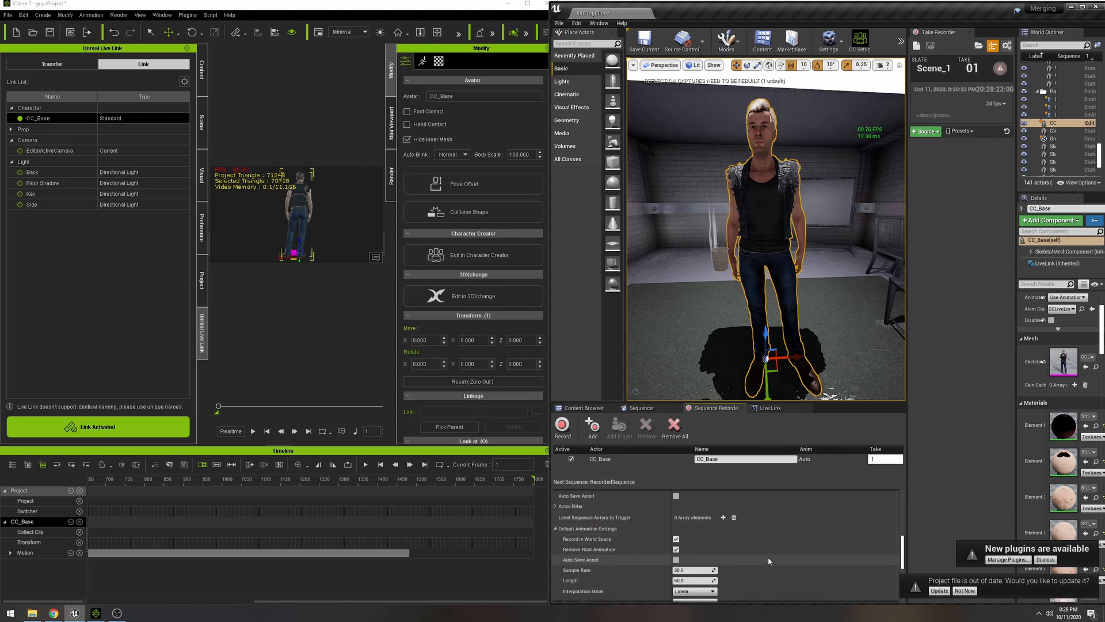
{"action": "scroll", "coordinate": [580, 573], "scroll_direction": "down", "scroll_amount": 2}
{"action": "scroll", "coordinate": [579, 574], "scroll_direction": "down", "scroll_amount": 1}
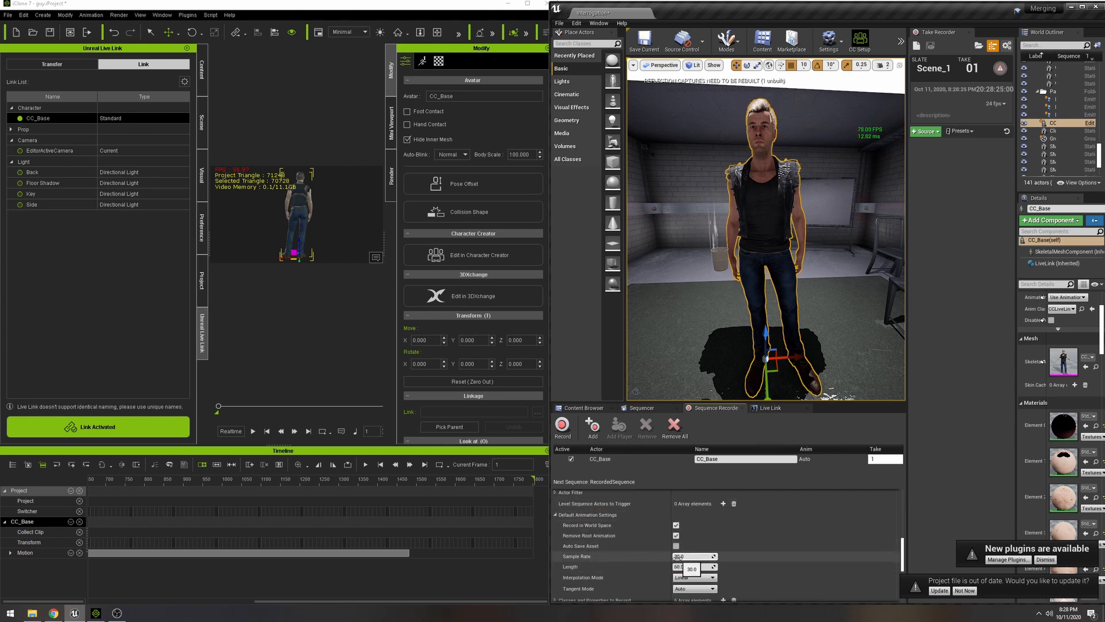
{"action": "left_click", "coordinate": [680, 557]}
{"action": "left_click", "coordinate": [255, 166]}
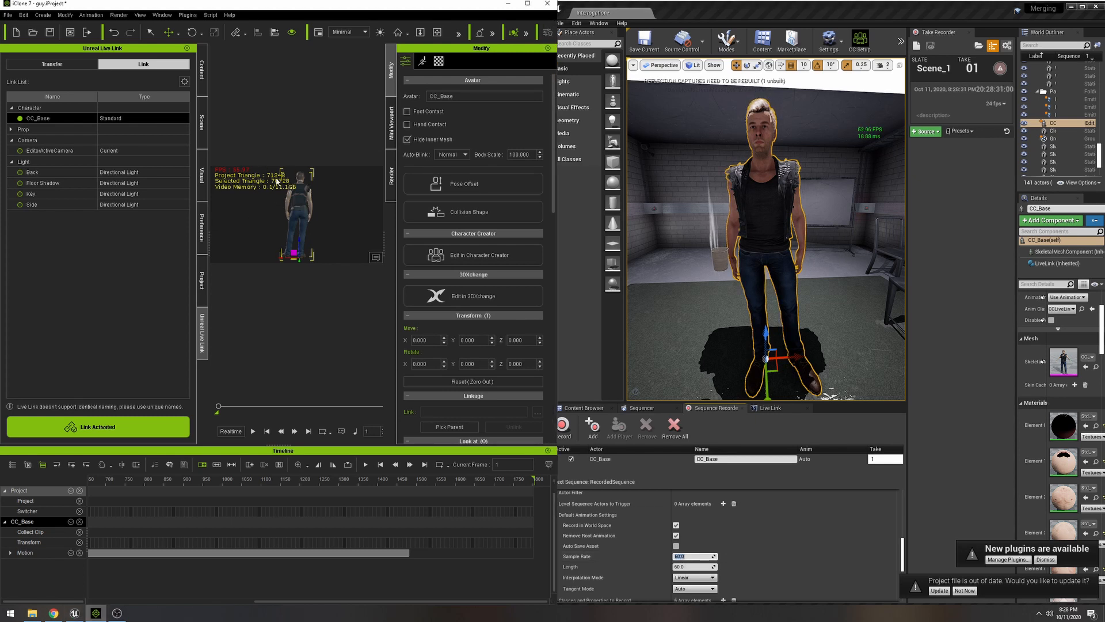
{"action": "left_click", "coordinate": [742, 551]}
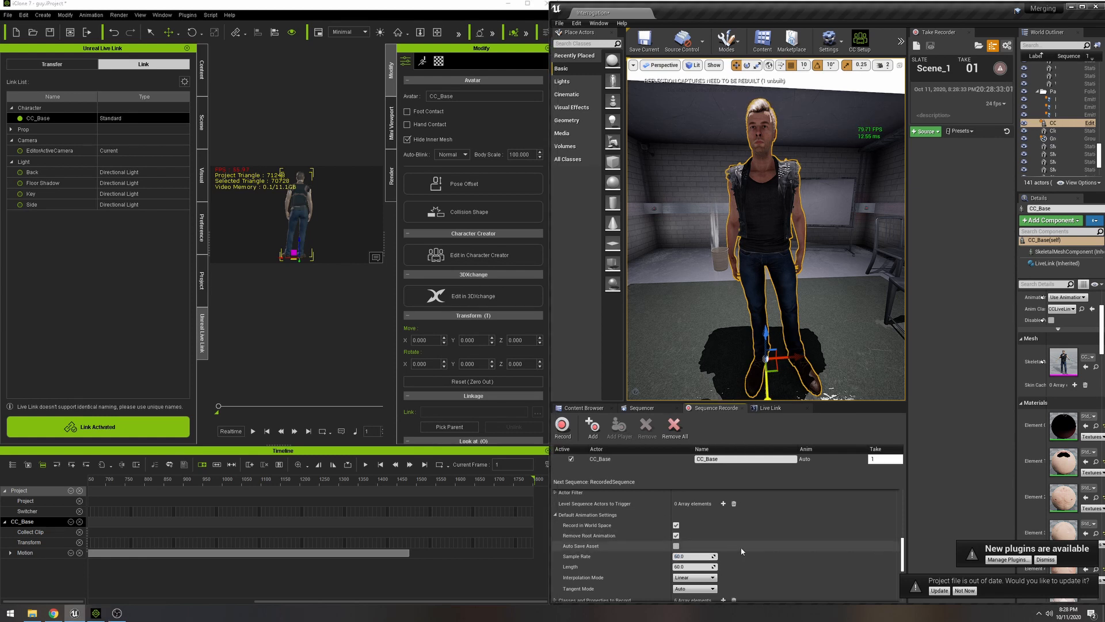
{"action": "scroll", "coordinate": [742, 551], "scroll_direction": "down", "scroll_amount": 1}
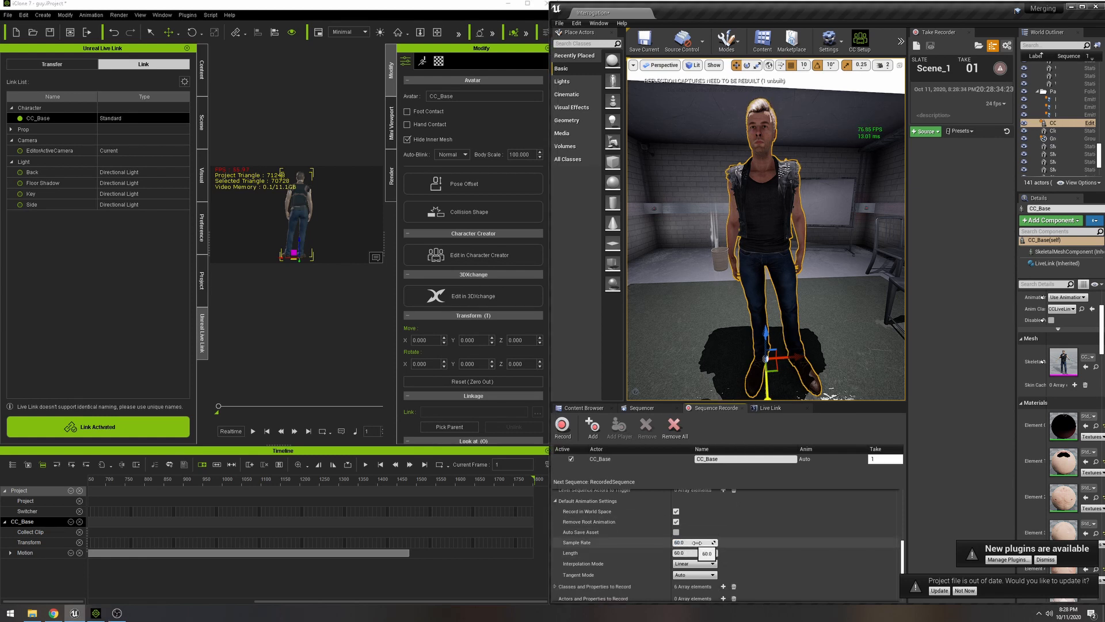
- Find the fixed frame rate option in the Project Settings and enable Use Fixed Frame Rate with a rate of 60
{"action": "left_click", "coordinate": [576, 23]}
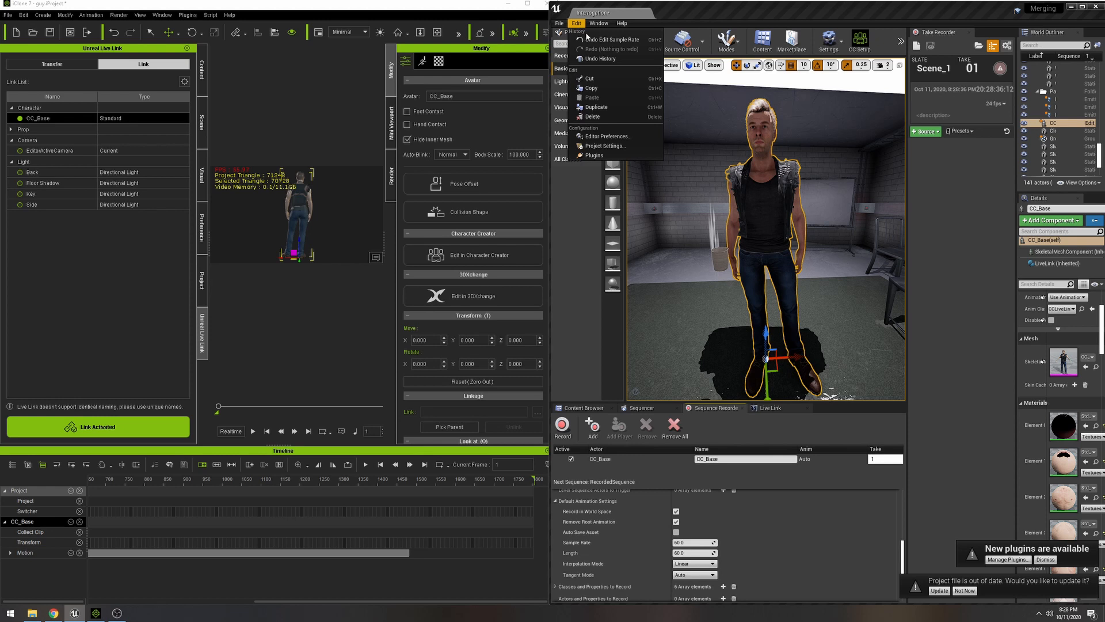
{"action": "left_click", "coordinate": [596, 147]}
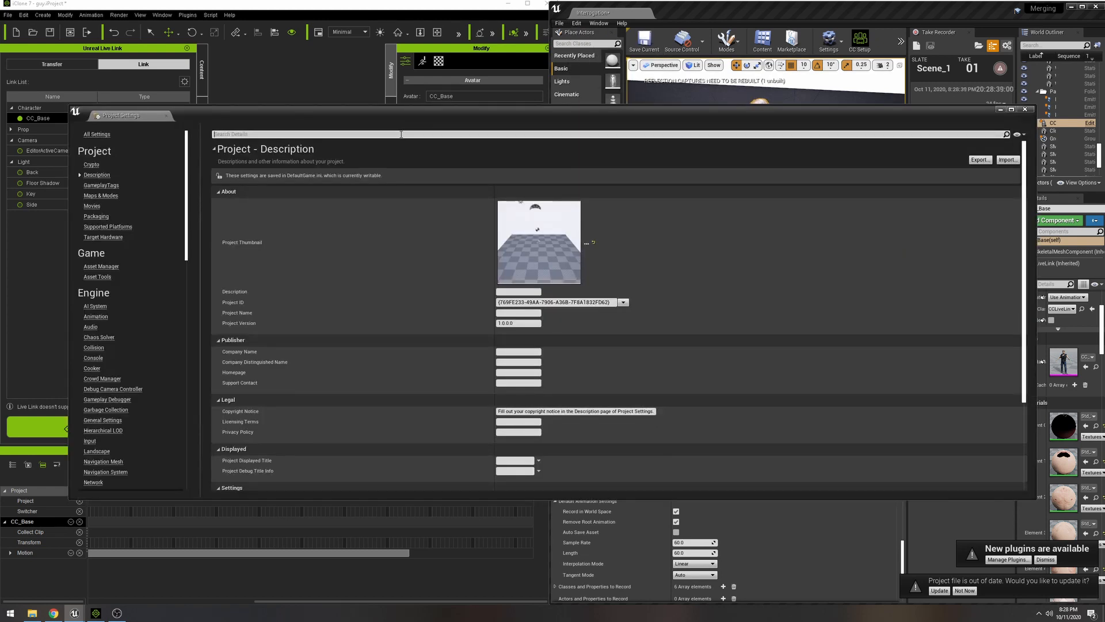
{"action": "left_click", "coordinate": [401, 134]}
{"action": "type", "text": "fix fra"}
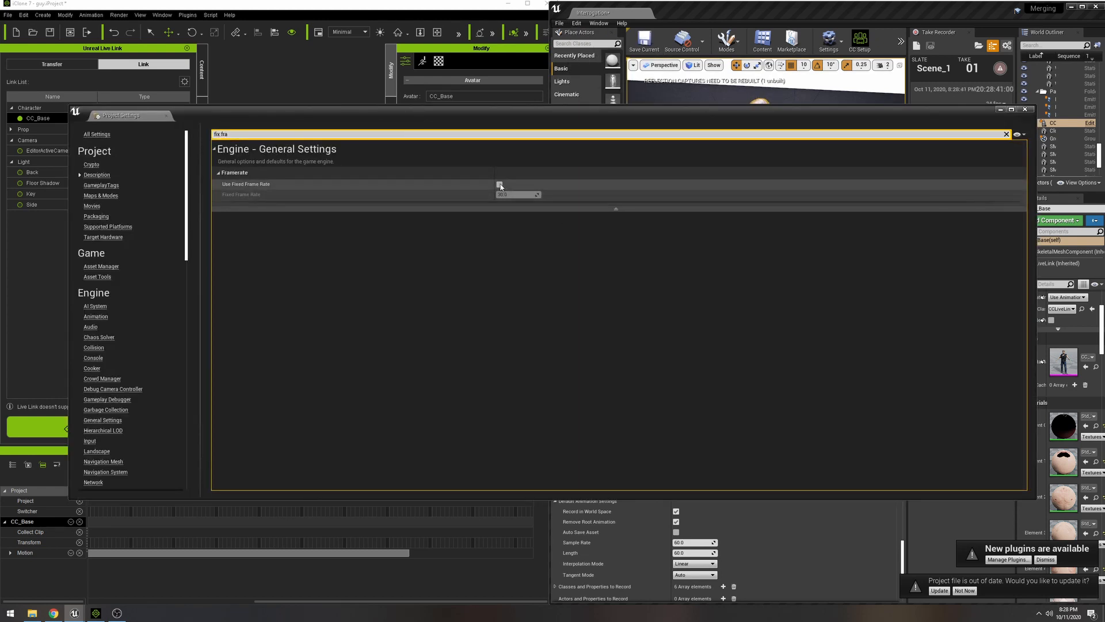
{"action": "left_click", "coordinate": [500, 185]}
{"action": "left_click", "coordinate": [505, 195]}
{"action": "key", "text": "Return"}
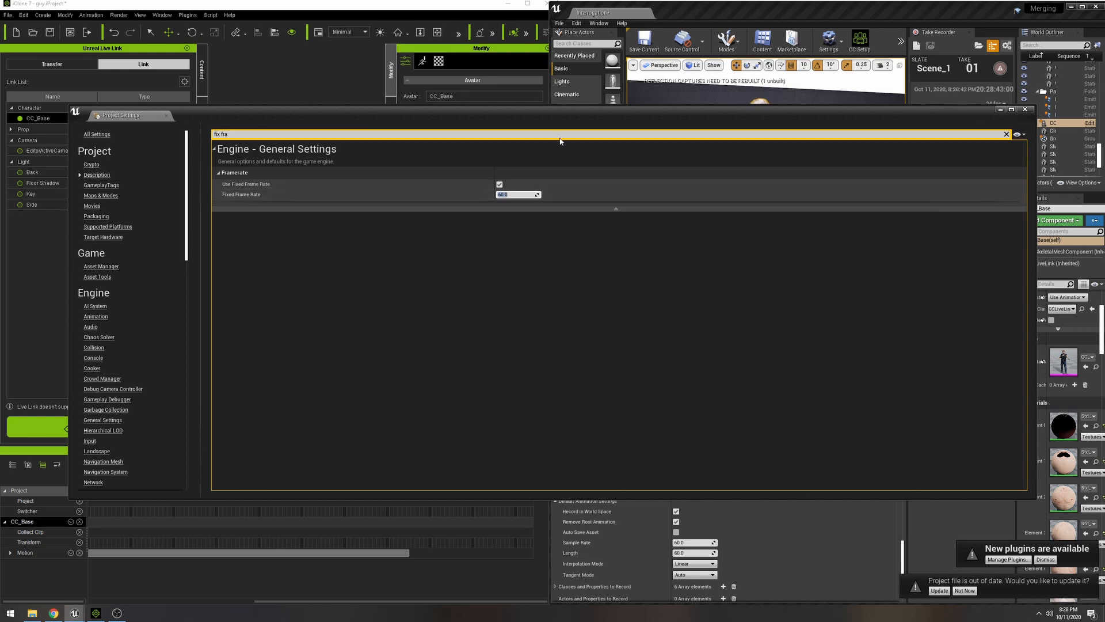
{"action": "left_click", "coordinate": [1025, 108]}
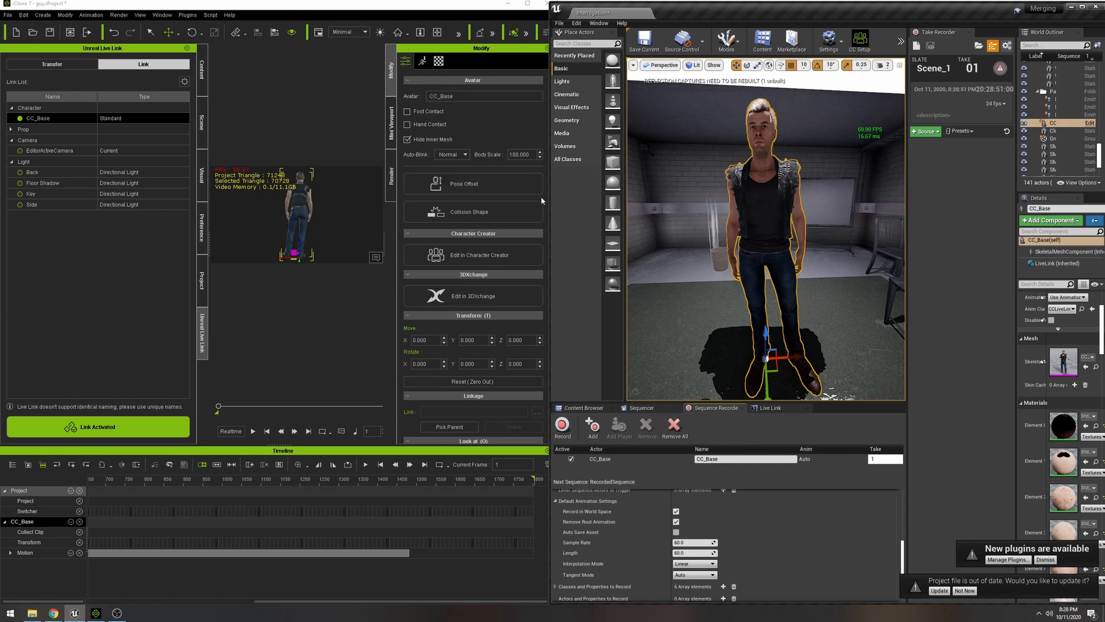
- Arrange the Unreal and iClone windows so the Sequence Recorder and the start of the iClone timeline are both within reach
{"action": "left_click_drag", "start_coordinate": [549, 202], "coordinate": [521, 202]}
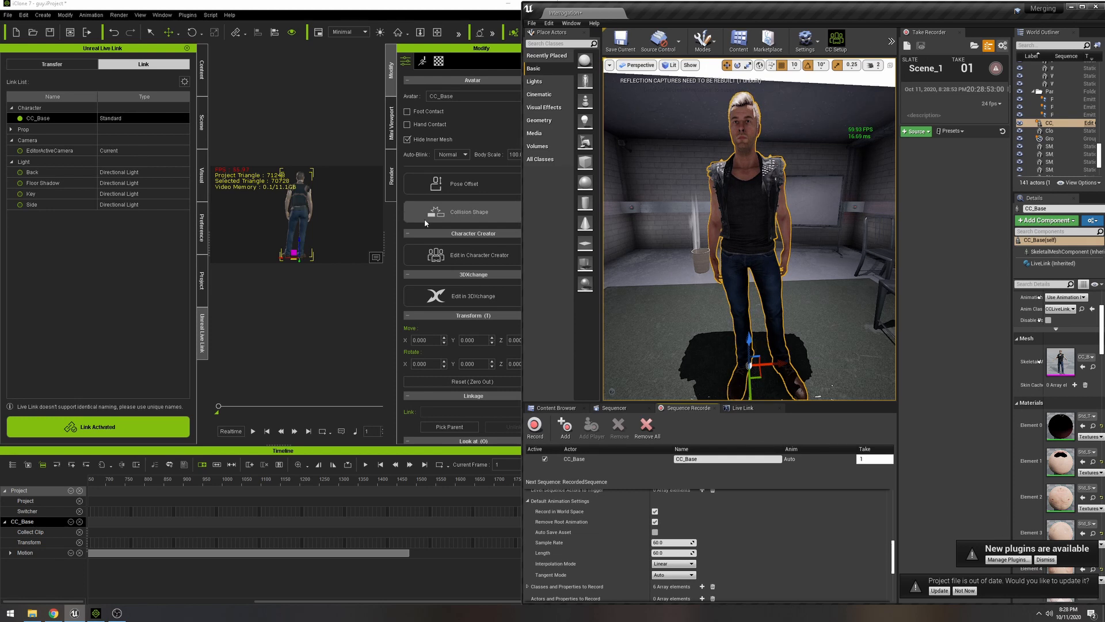
{"action": "left_click_drag", "start_coordinate": [558, 234], "coordinate": [551, 235]}
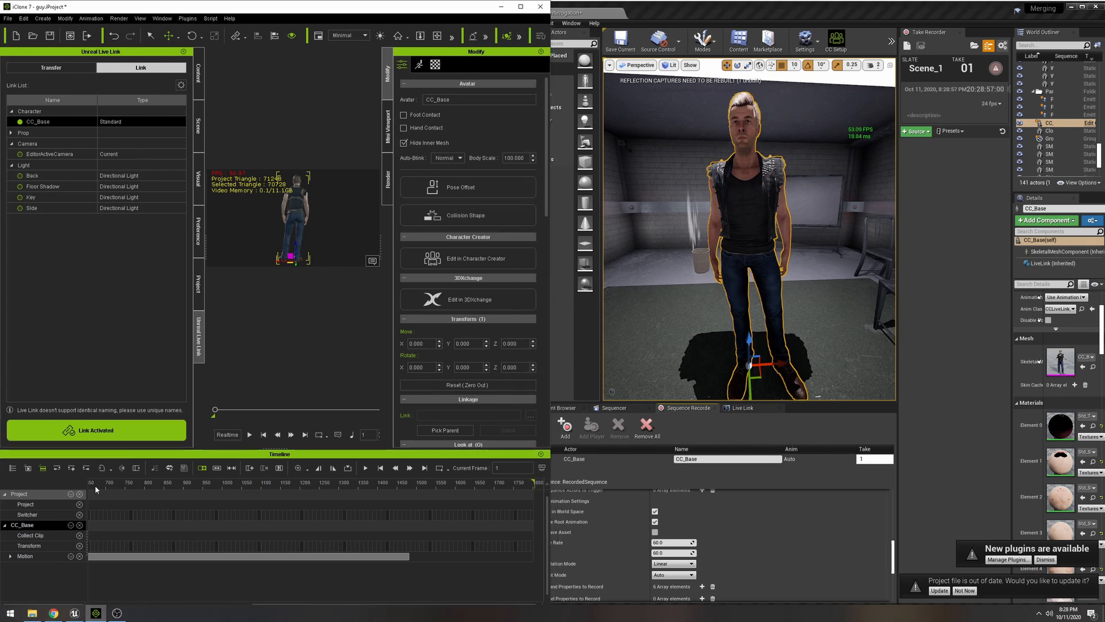
{"action": "left_click_drag", "start_coordinate": [113, 483], "coordinate": [72, 487]}
{"action": "scroll", "coordinate": [120, 490], "scroll_direction": "down", "scroll_amount": 5}
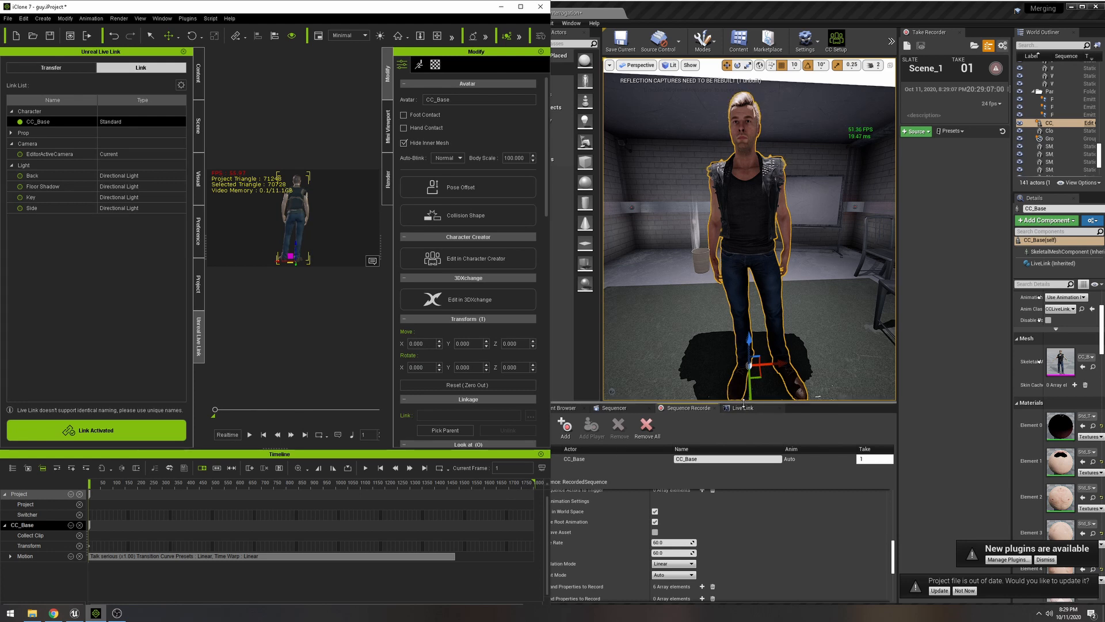
{"action": "left_click_drag", "start_coordinate": [744, 402], "coordinate": [742, 363]}
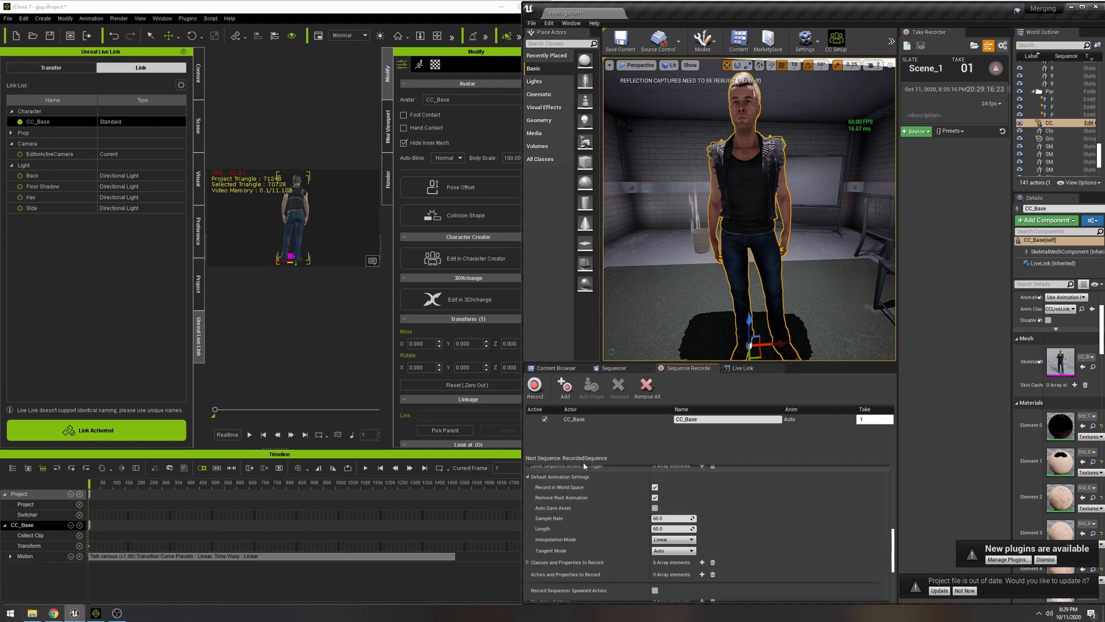
- Record CC_Base with the Sequence Recorder while playing the iClone animation from its start, and stop both after the motion ends
{"action": "left_click", "coordinate": [535, 386]}
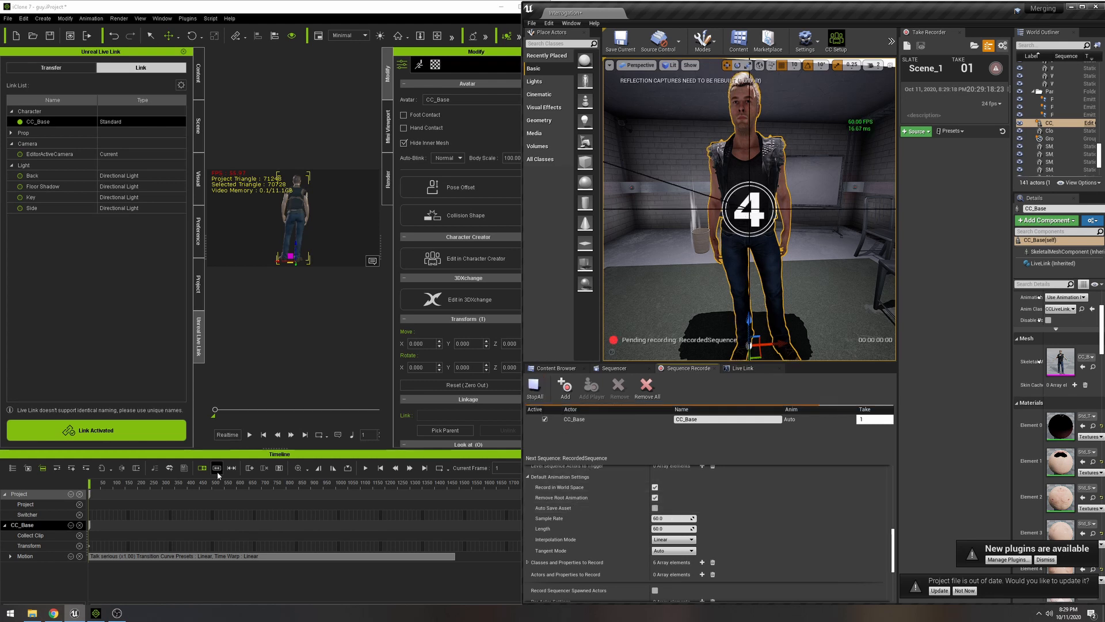
{"action": "left_click", "coordinate": [201, 439]}
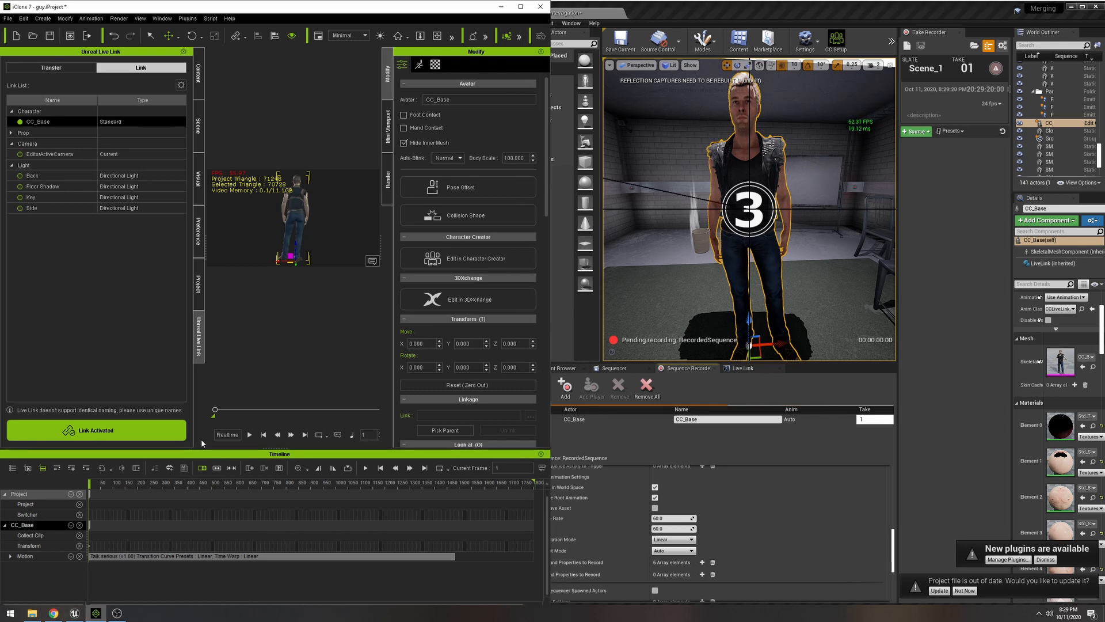
{"action": "left_click", "coordinate": [250, 436]}
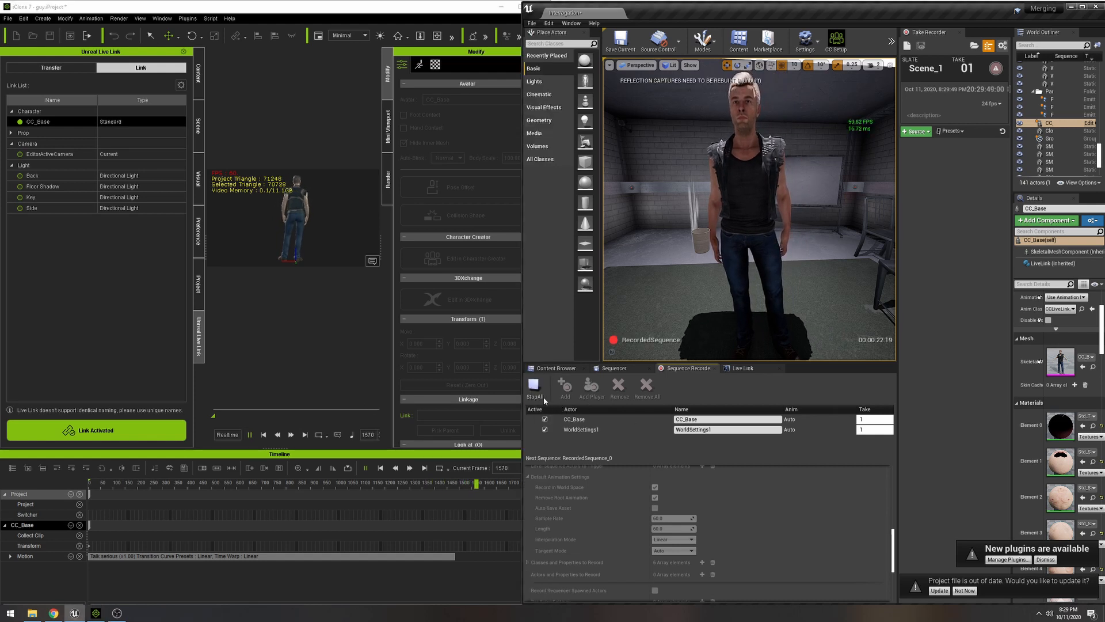
{"action": "left_click", "coordinate": [249, 435]}
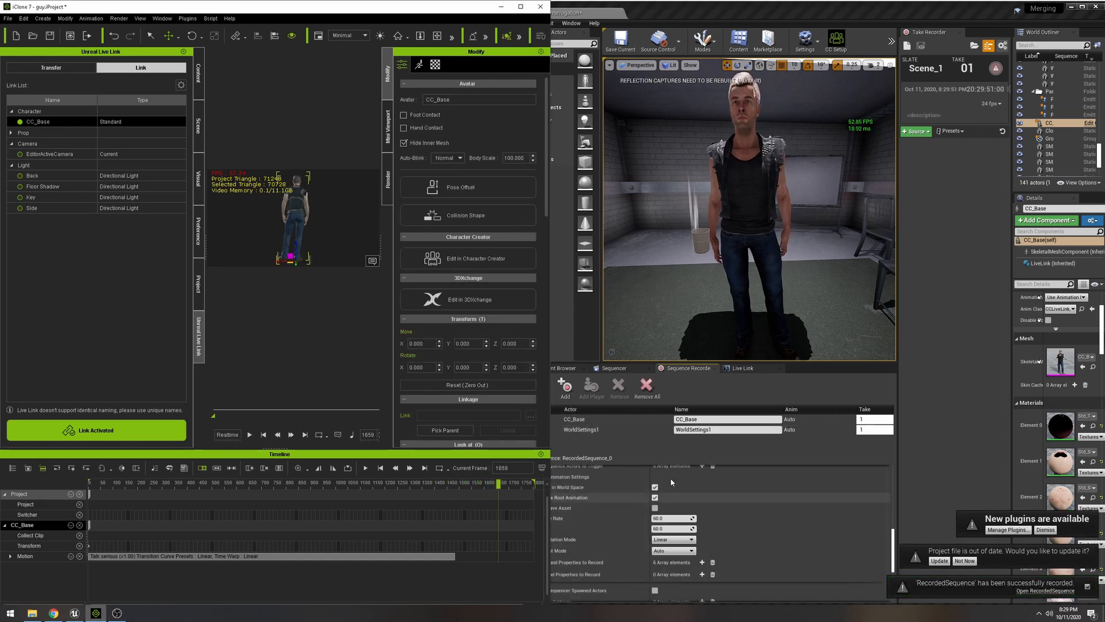
- Open the newly recorded RecordedSequence, maximize the Unreal editor window and expand the Characters folder's tracks
{"action": "left_click", "coordinate": [1039, 592]}
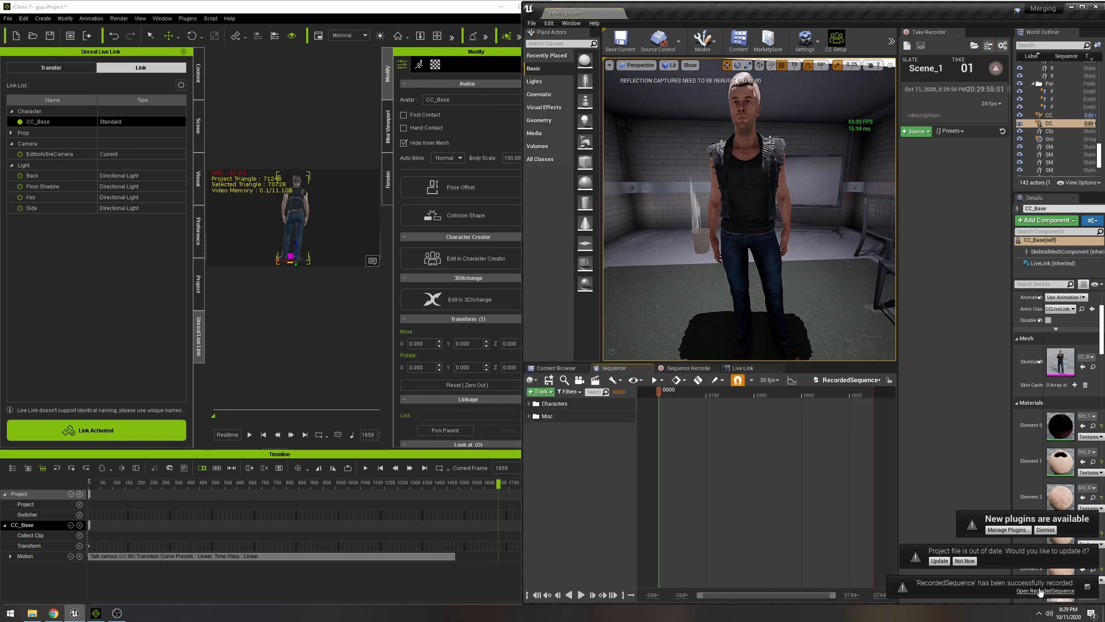
{"action": "left_click", "coordinate": [1083, 7]}
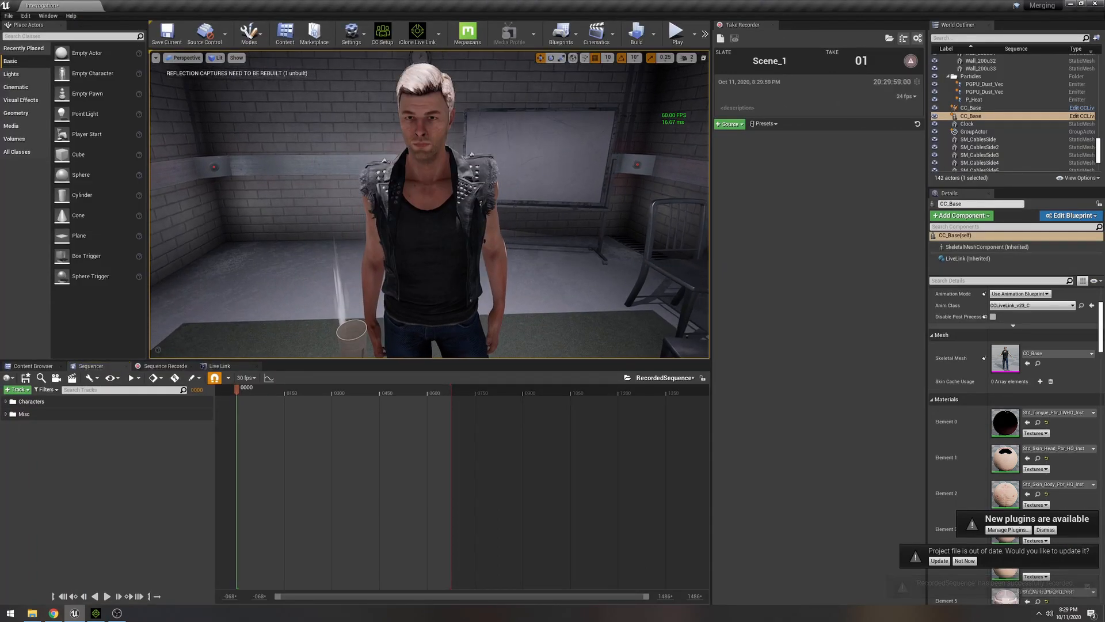
{"action": "left_click", "coordinate": [6, 401]}
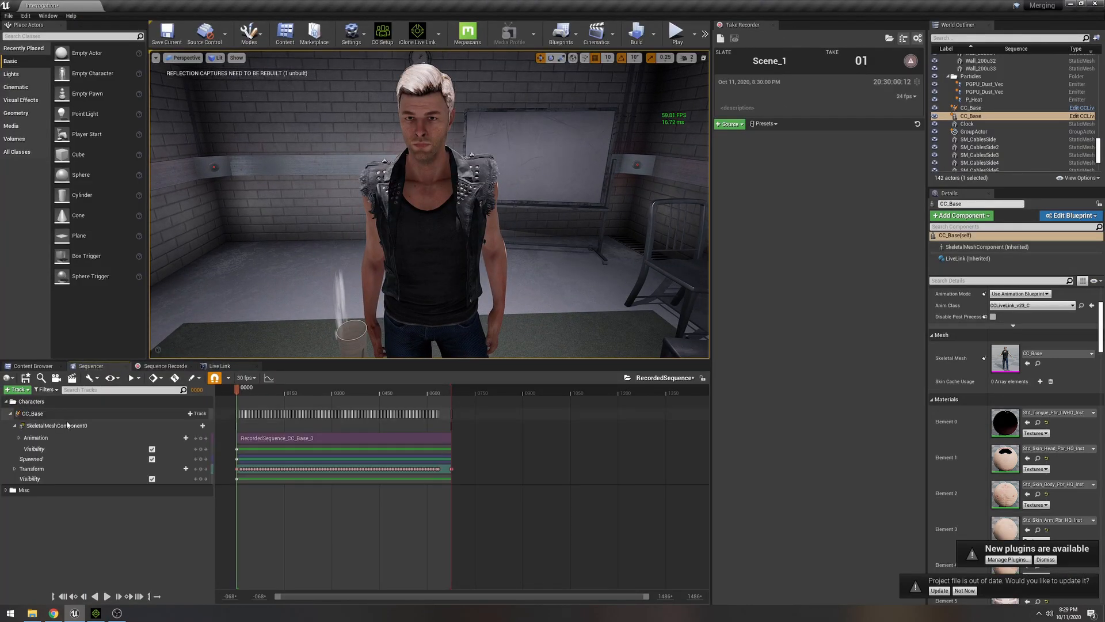
{"action": "left_click", "coordinate": [243, 388]}
- Set the sequence's display rate to 60 fps and scrub to about frame 366 to check the recorded motion
{"action": "left_click", "coordinate": [246, 378]}
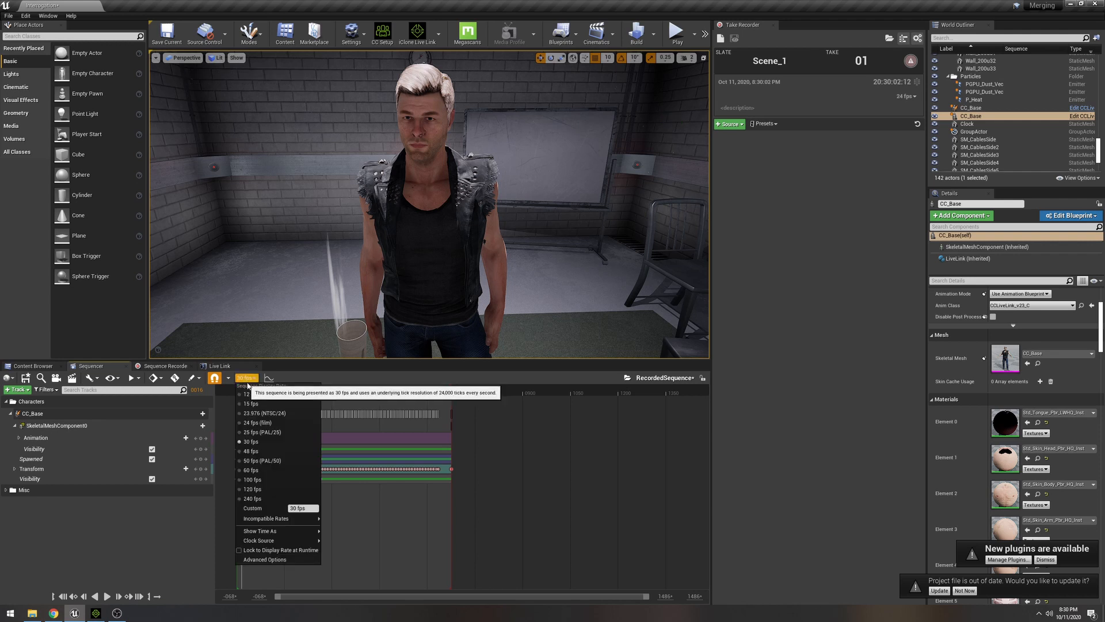
{"action": "left_click", "coordinate": [251, 470]}
{"action": "left_click_drag", "start_coordinate": [238, 393], "coordinate": [294, 396]}
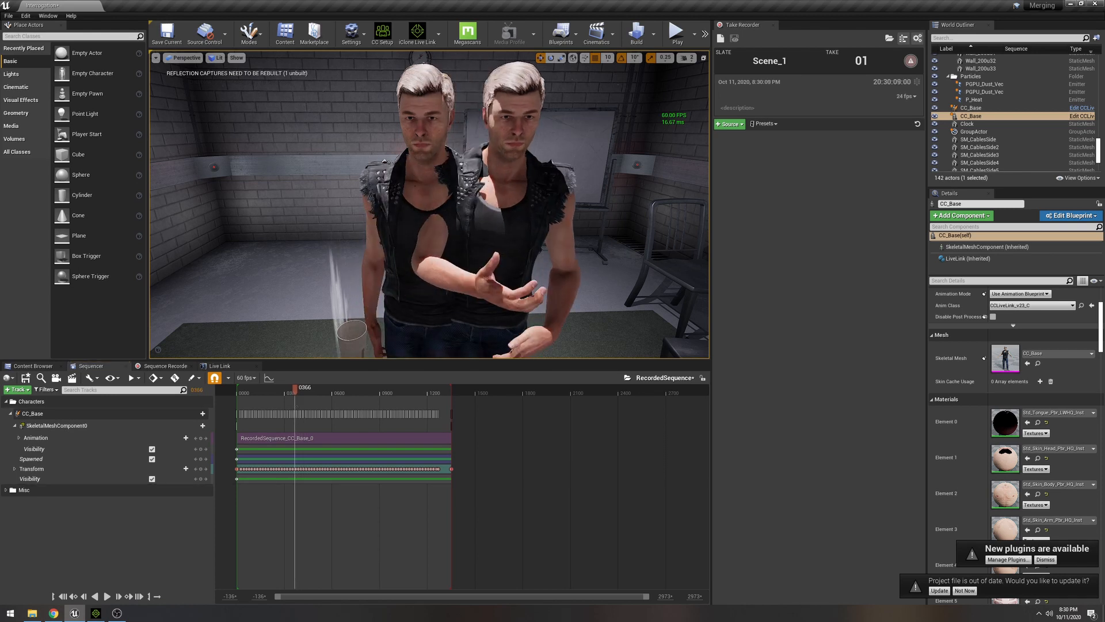
- Hide the original CC_Base actor by enabling its Actor Hidden In Game property
{"action": "left_click", "coordinate": [978, 117]}
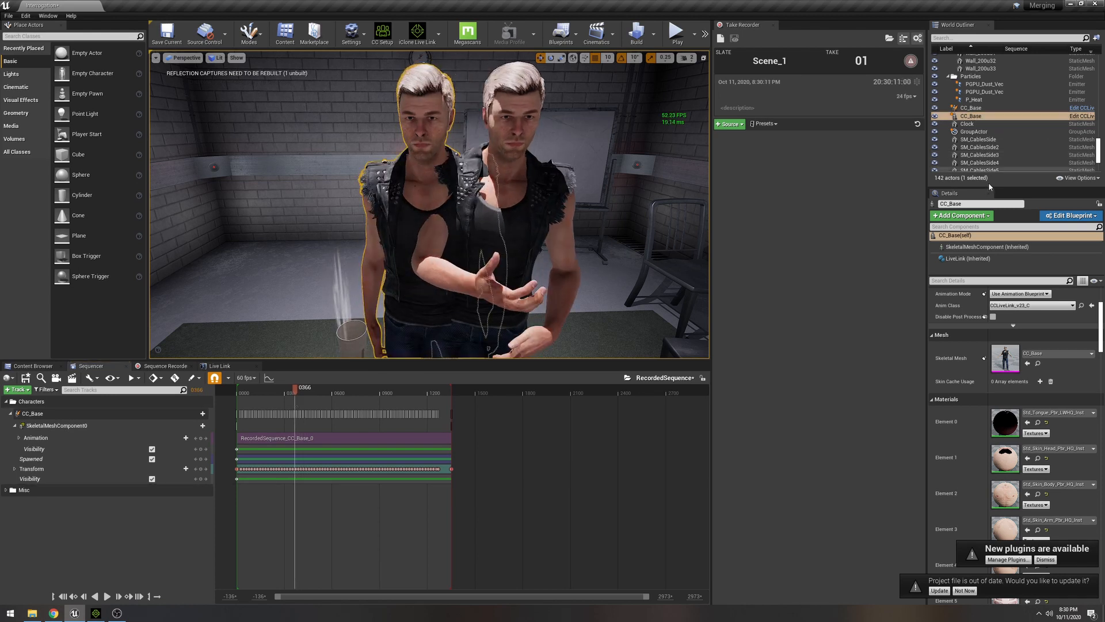
{"action": "left_click", "coordinate": [977, 281]}
{"action": "type", "text": "hid"}
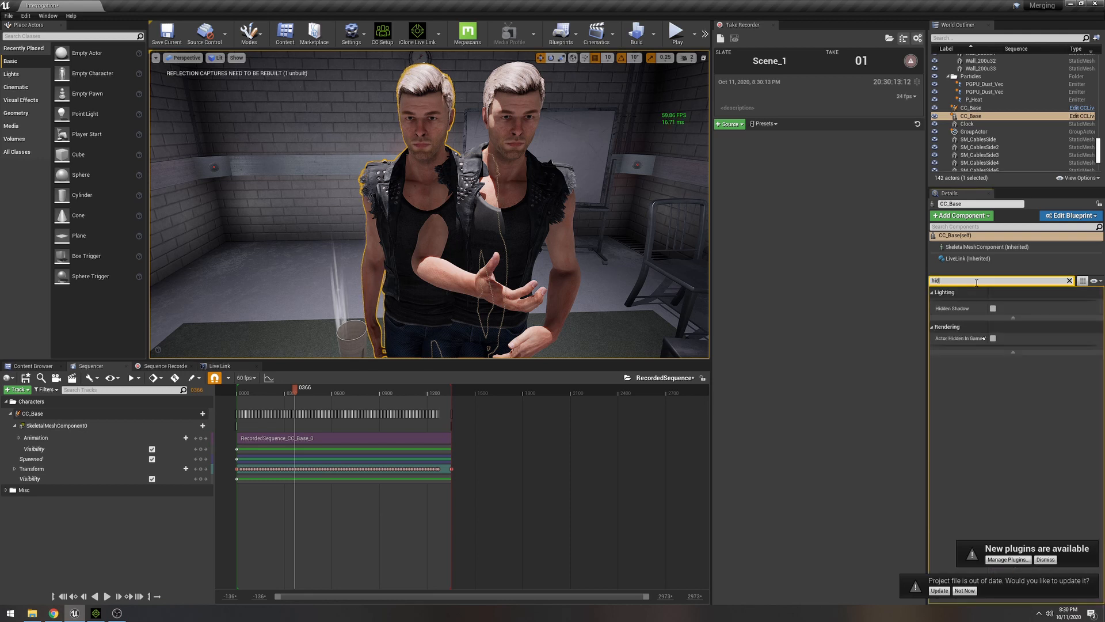
{"action": "left_click", "coordinate": [993, 338]}
- Rename the recorded copy of CC_Base to Dudeclone
{"action": "left_click", "coordinate": [979, 108]}
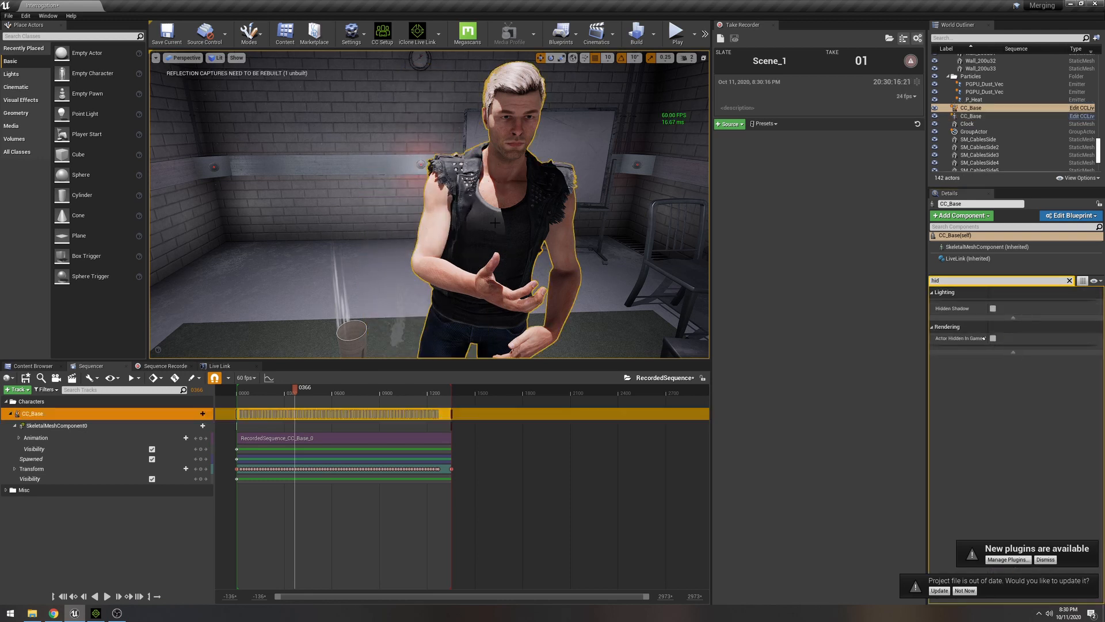
{"action": "left_click", "coordinate": [977, 204]}
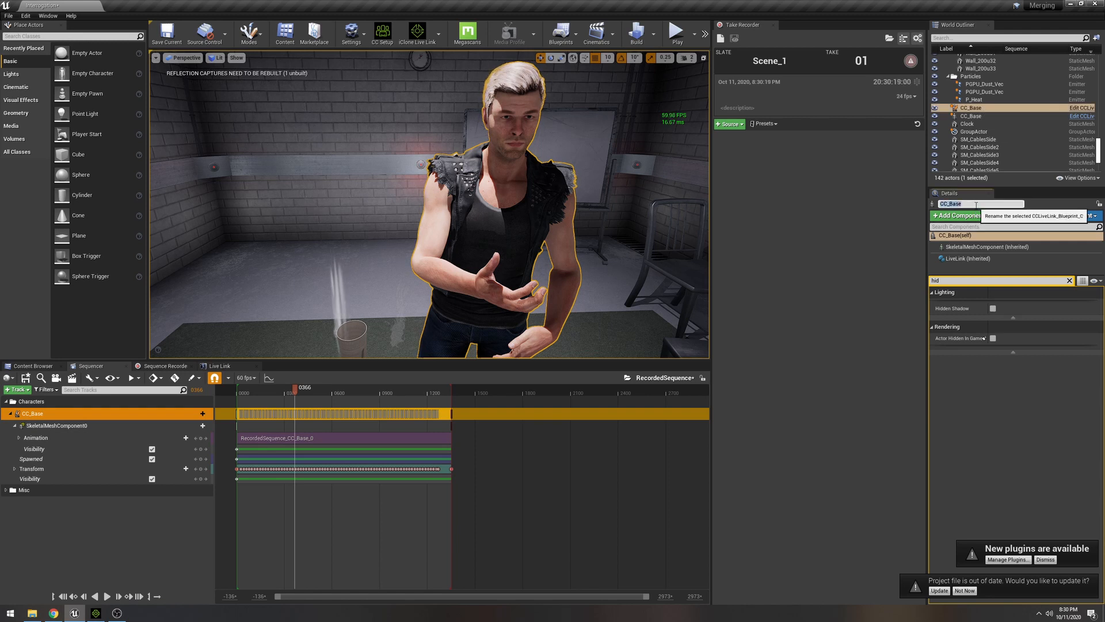
{"action": "key", "text": "BackSpace"}
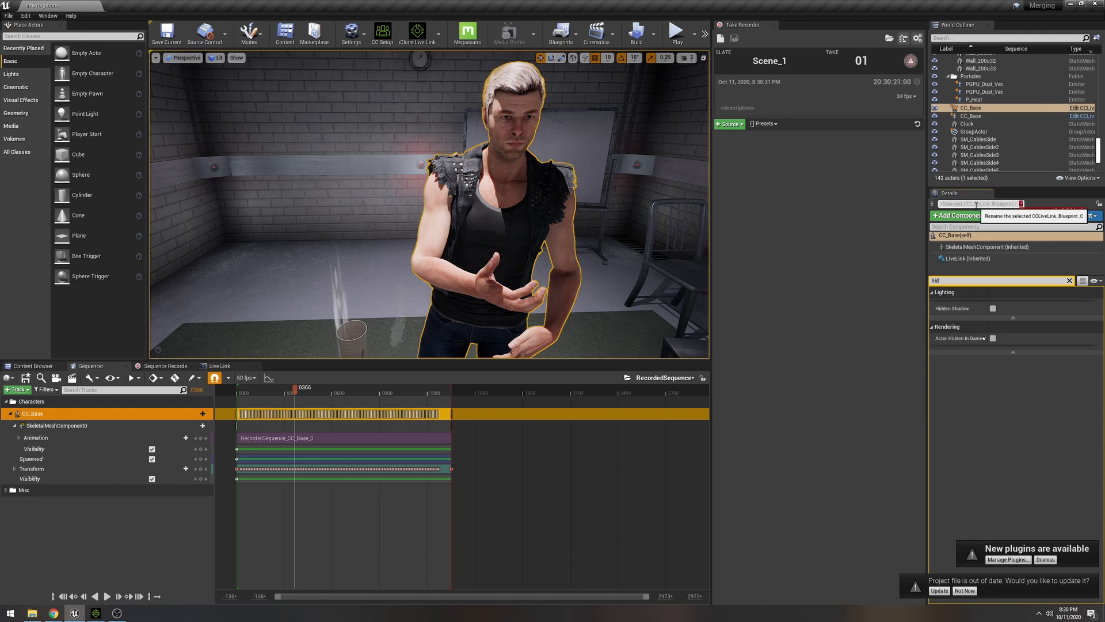
{"action": "type", "text": "dyueue"}
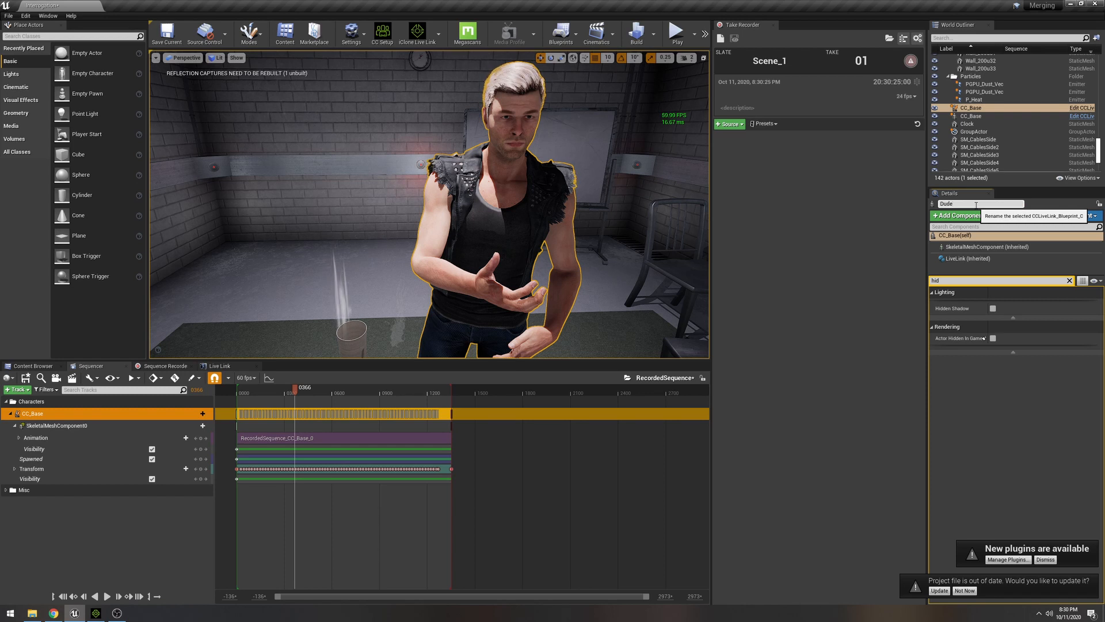
{"action": "type", "text": "clone"}
{"action": "key", "text": "Return"}
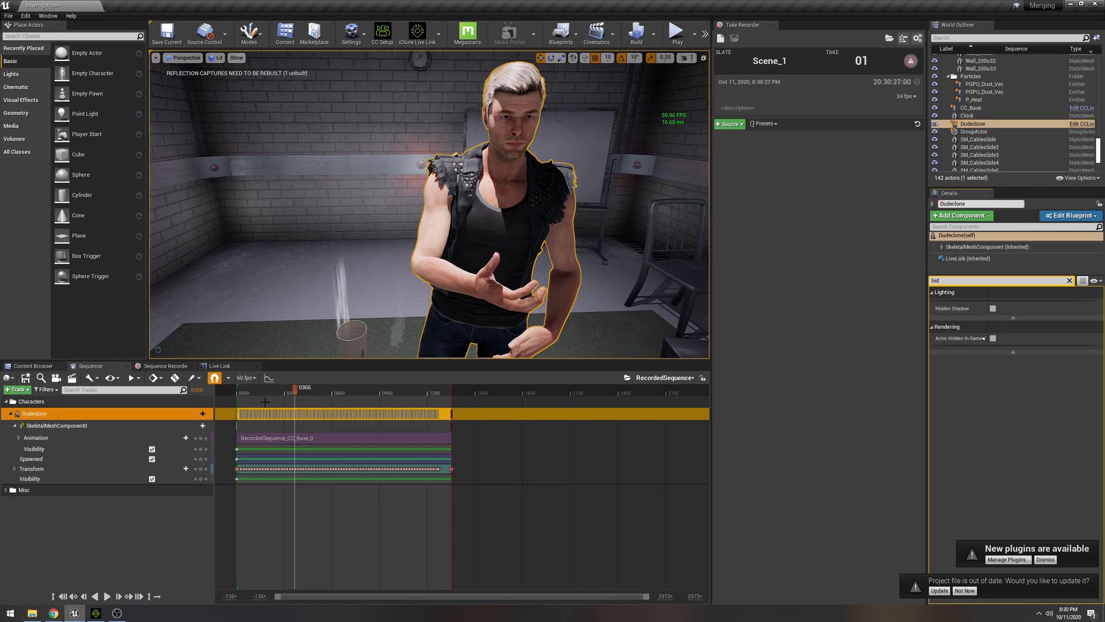
- Add a cine camera to the sequence at about frame 192, frame the character's upper body and set Manual Focus Distance to about 129
{"action": "left_click_drag", "start_coordinate": [243, 393], "coordinate": [267, 395]}
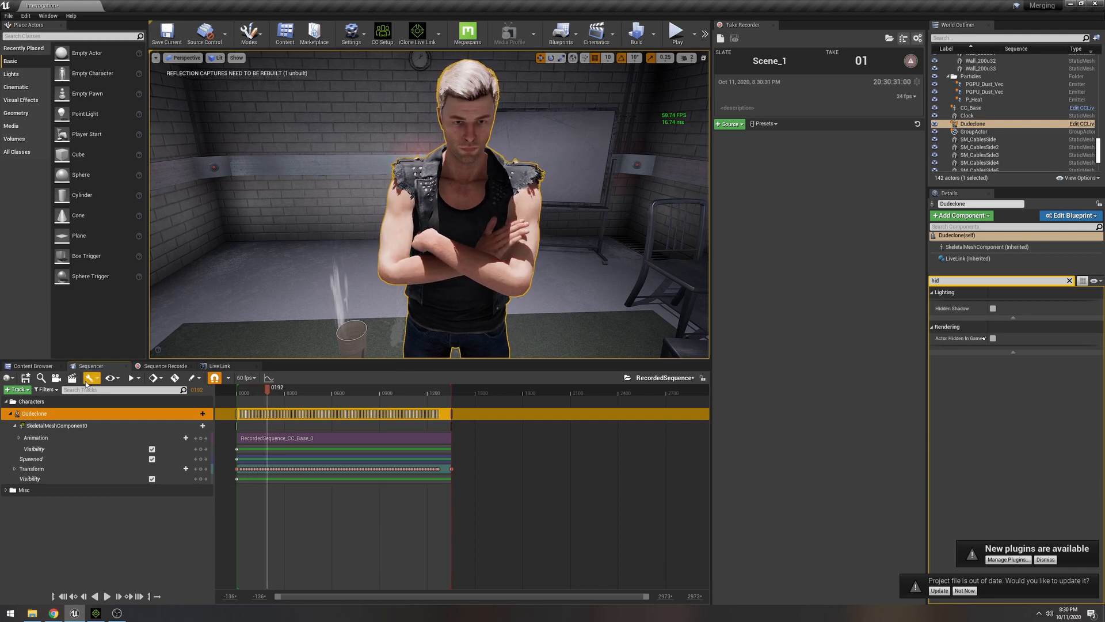
{"action": "left_click", "coordinate": [56, 378]}
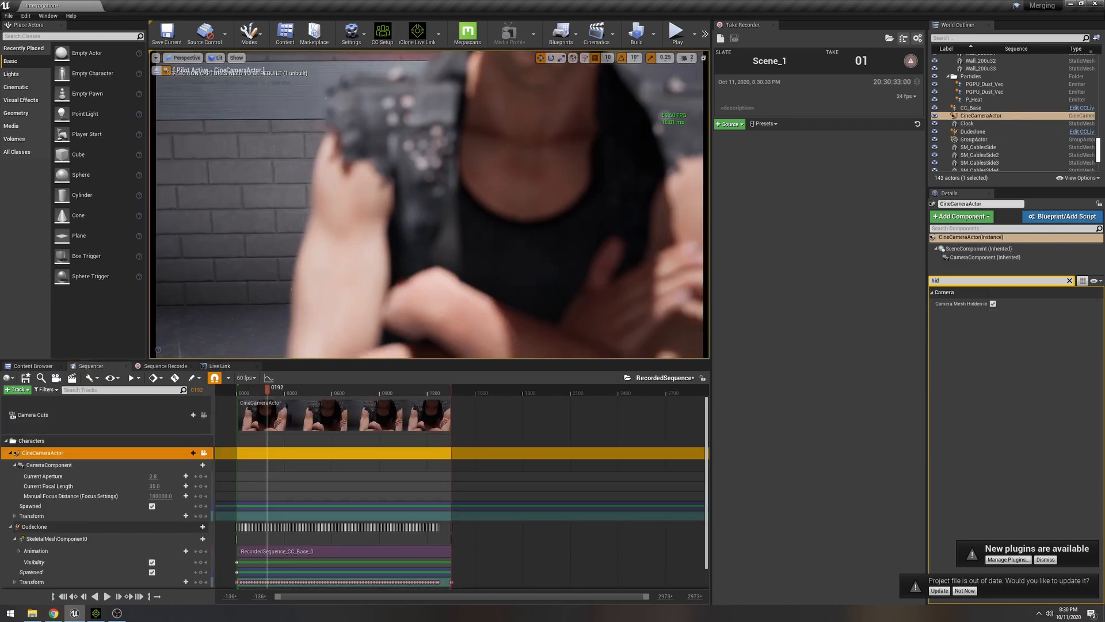
{"action": "mouse_move", "coordinate": [429, 205]}
{"action": "right_mouse_down"}
{"action": "mouse_move", "coordinate": [437, 173]}
{"action": "mouse_move", "coordinate": [440, 205]}
{"action": "right_mouse_up"}
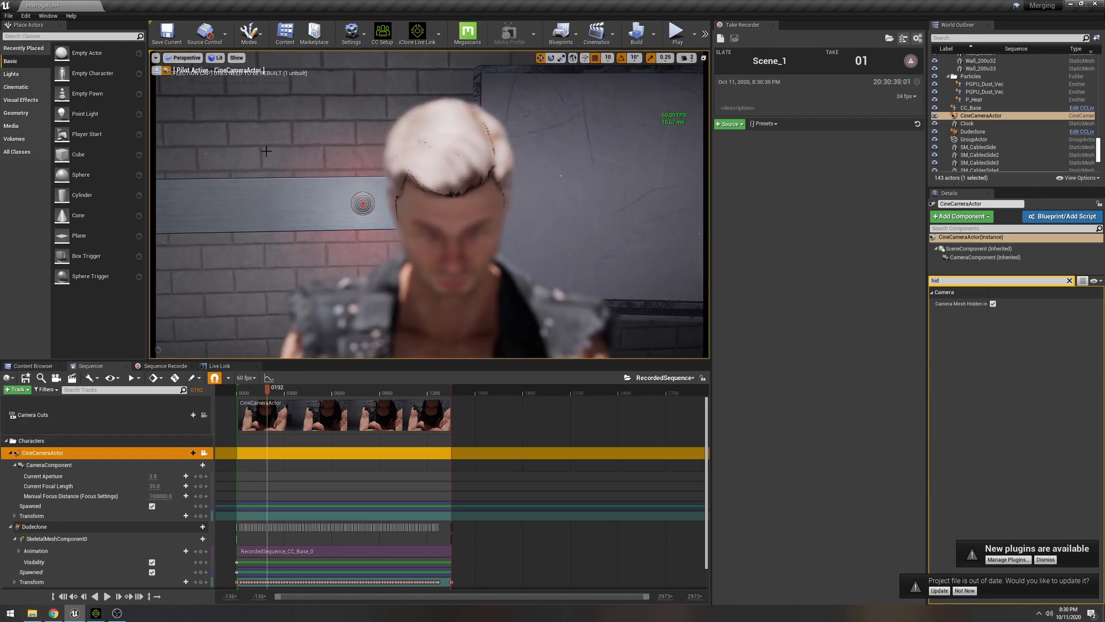
{"action": "mouse_move", "coordinate": [163, 496]}
{"action": "left_mouse_down"}
{"action": "mouse_move", "coordinate": [181, 496]}
{"action": "mouse_move", "coordinate": [155, 496]}
{"action": "left_mouse_up"}
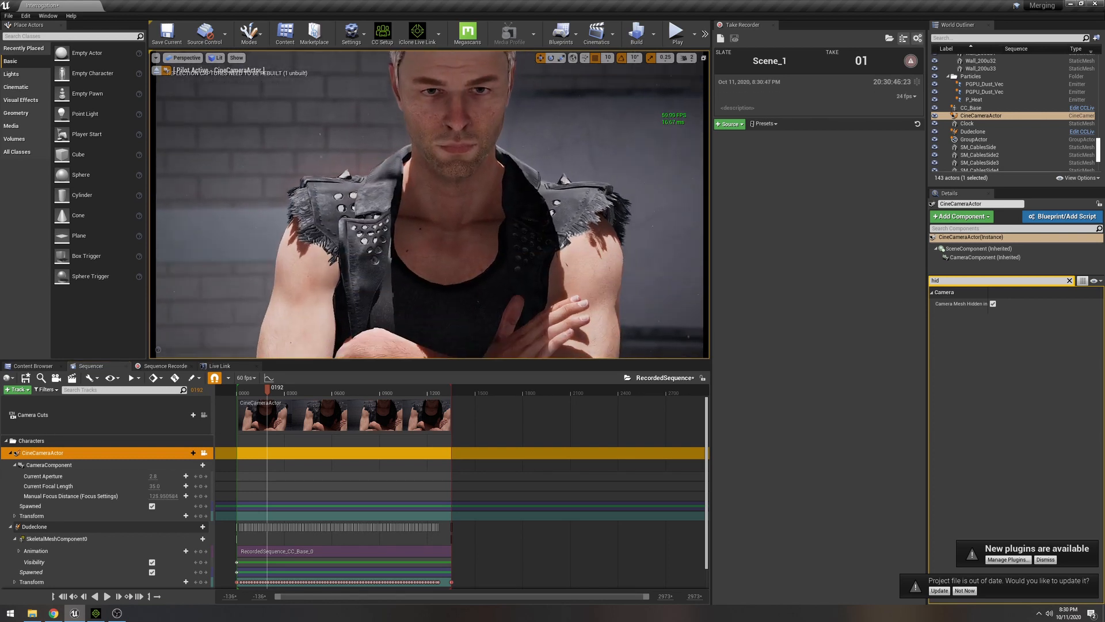
- Play the sequence through the new camera from near its start and scrub to about frame 661 to review the animation
{"action": "left_click", "coordinate": [246, 393]}
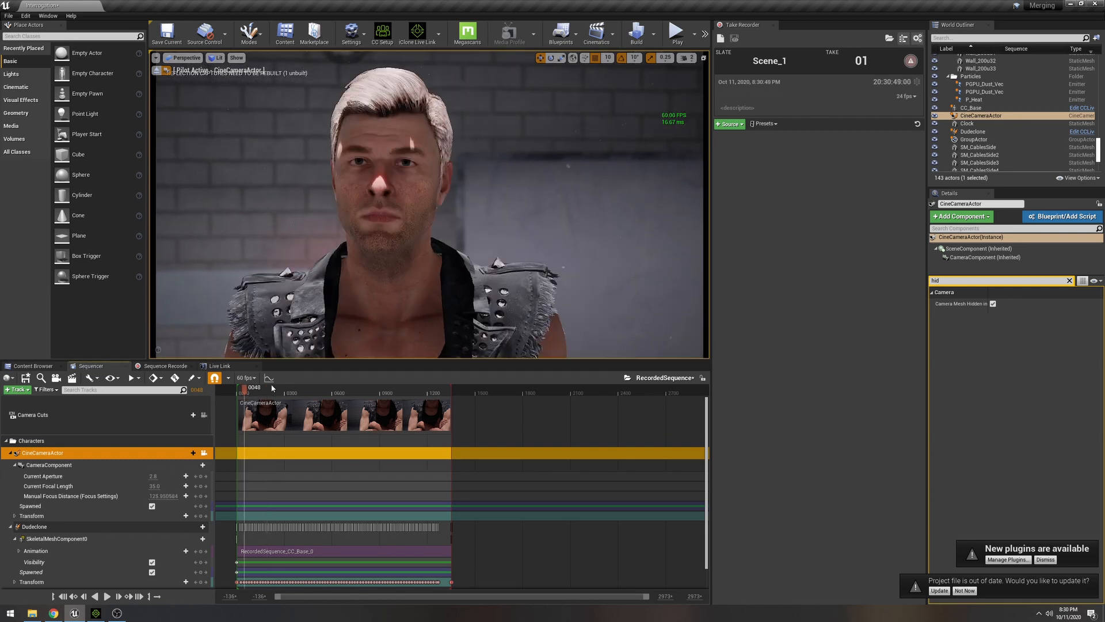
{"action": "key", "text": "space"}
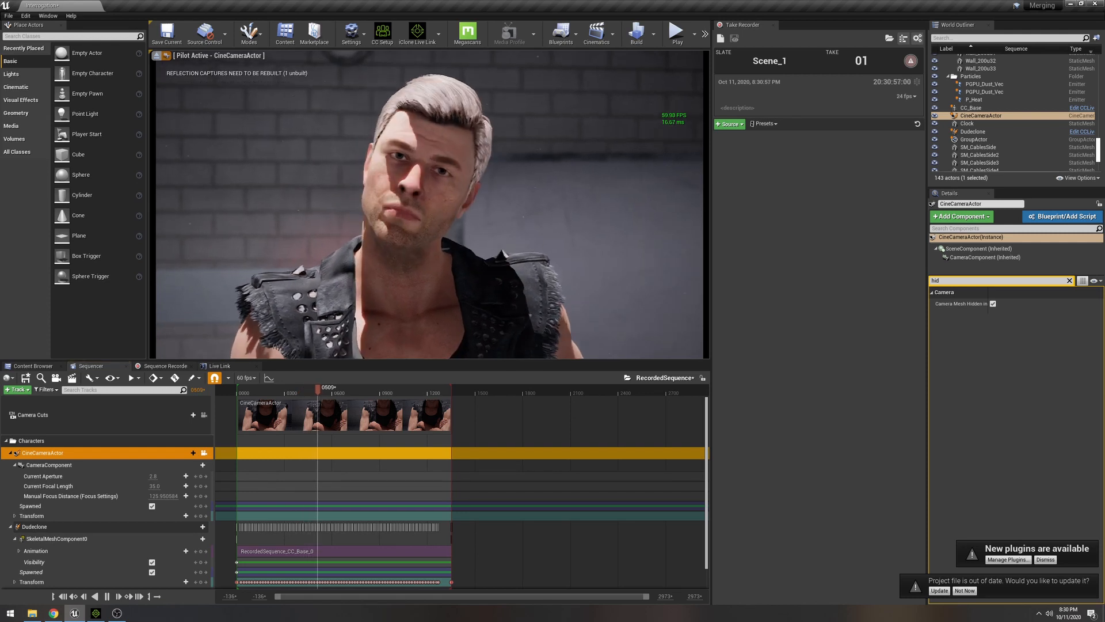
{"action": "mouse_move", "coordinate": [333, 392]}
{"action": "left_mouse_down"}
{"action": "mouse_move", "coordinate": [242, 390]}
{"action": "mouse_move", "coordinate": [342, 396]}
{"action": "left_mouse_up"}
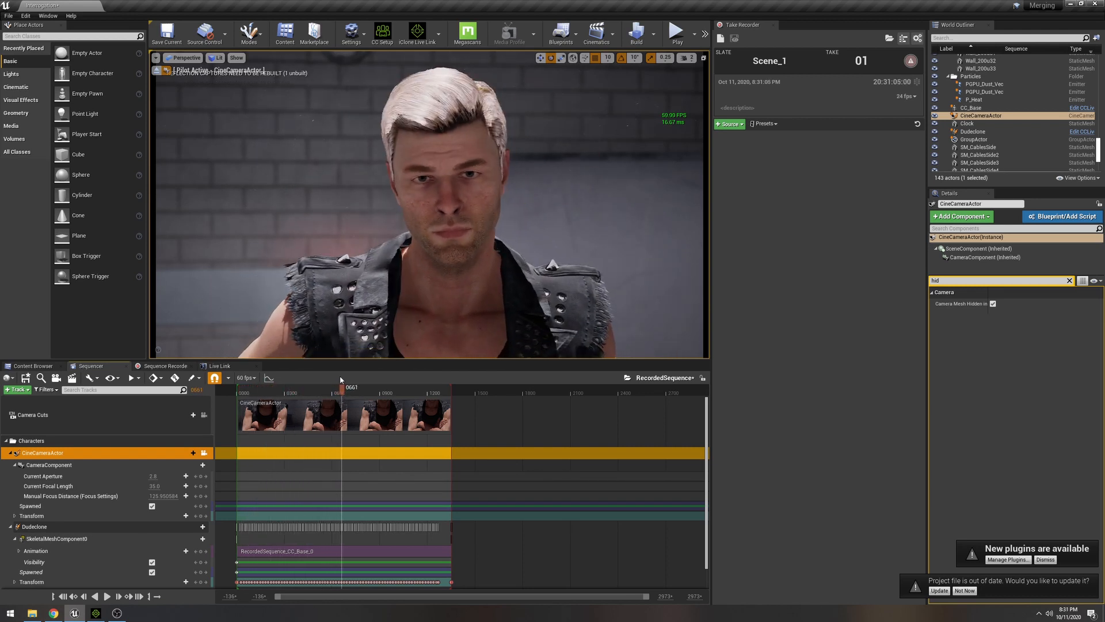
- Review the image output formats offered in the Render Movie Settings and close the dialog without capturing
{"action": "left_click", "coordinate": [72, 378]}
{"action": "left_click", "coordinate": [578, 185]}
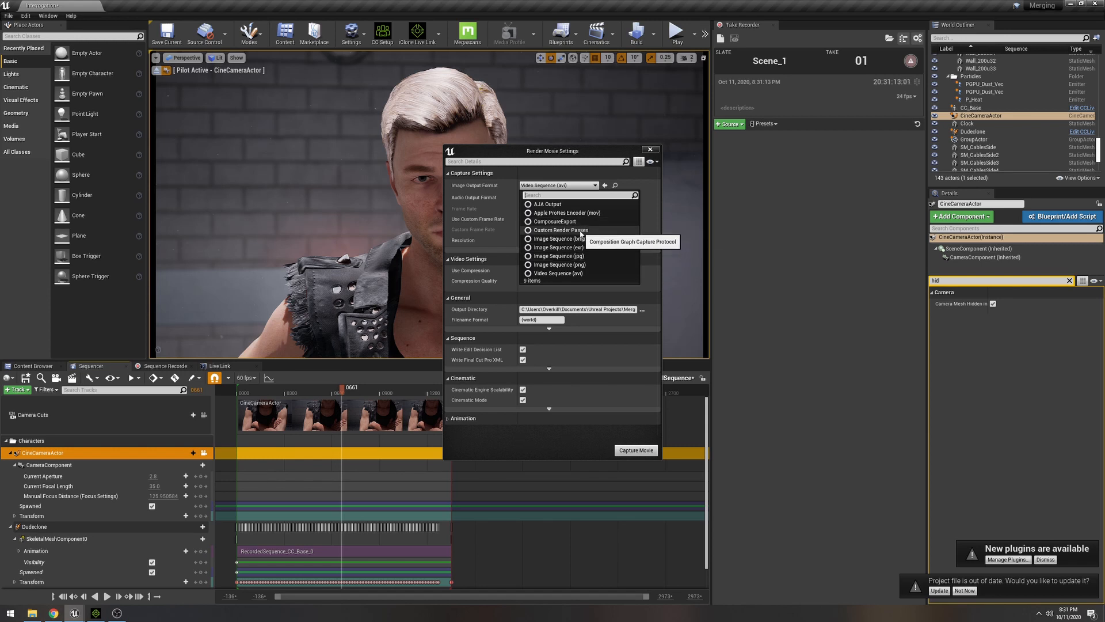
{"action": "left_click", "coordinate": [651, 149]}
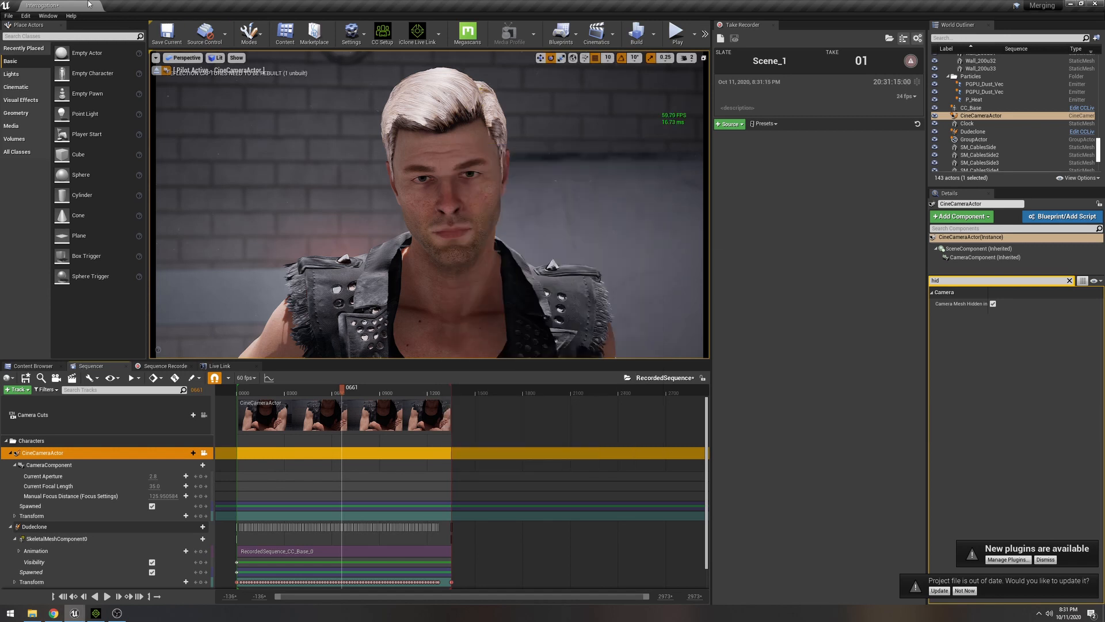
- Open the Movie Render Queue and add RecordedSequence as a render job
{"action": "left_click", "coordinate": [48, 16]}
{"action": "mouse_move", "coordinate": [71, 35]}
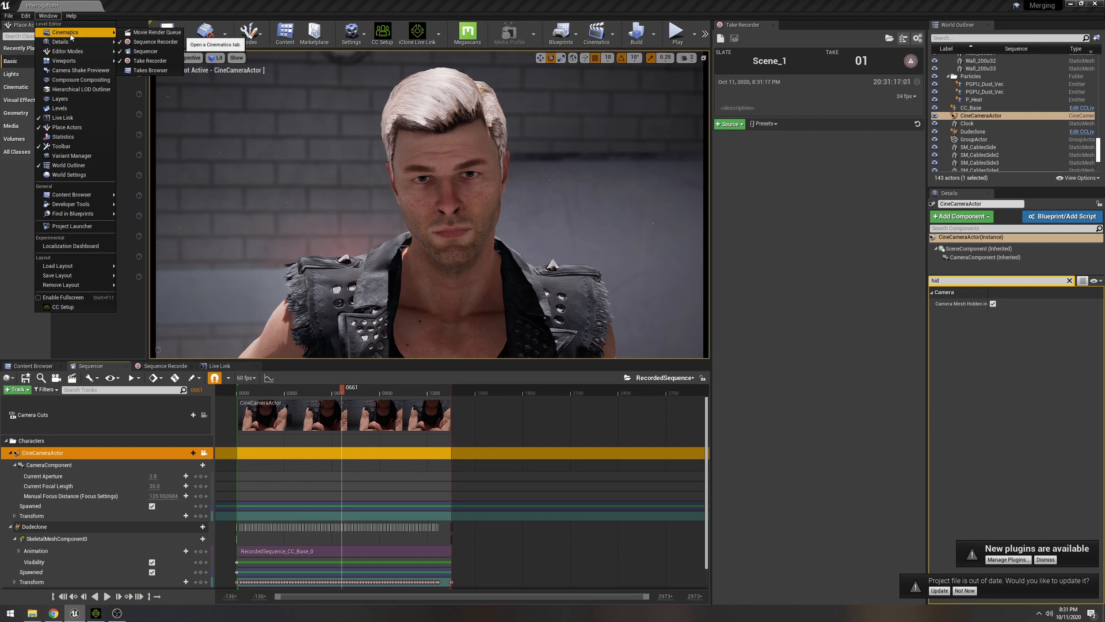
{"action": "left_click", "coordinate": [148, 34]}
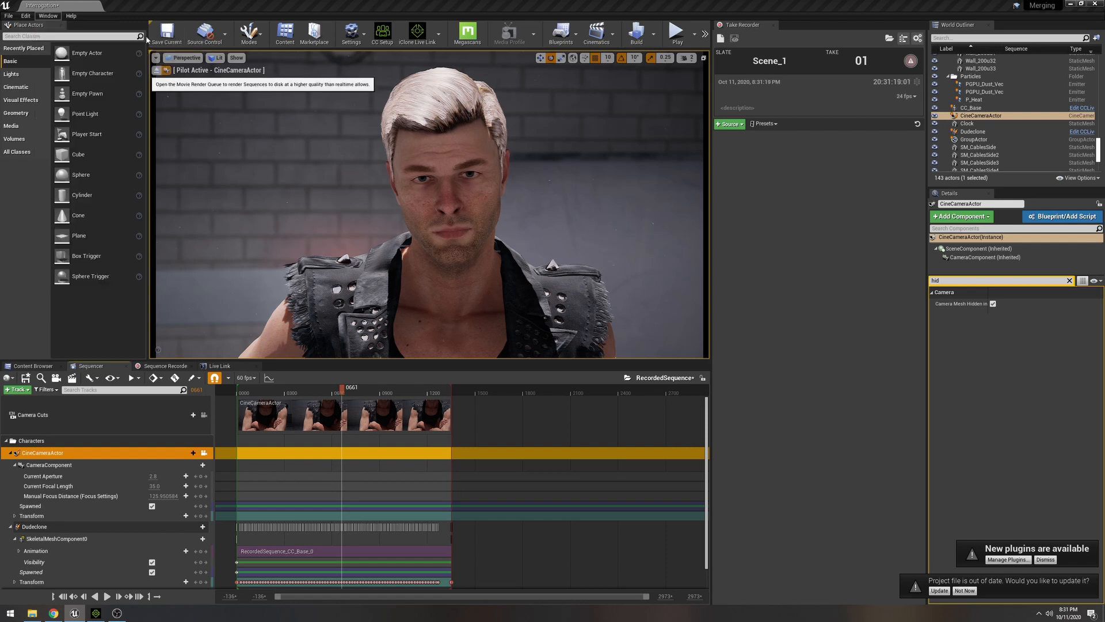
{"action": "left_click", "coordinate": [582, 199]}
{"action": "left_click", "coordinate": [597, 244]}
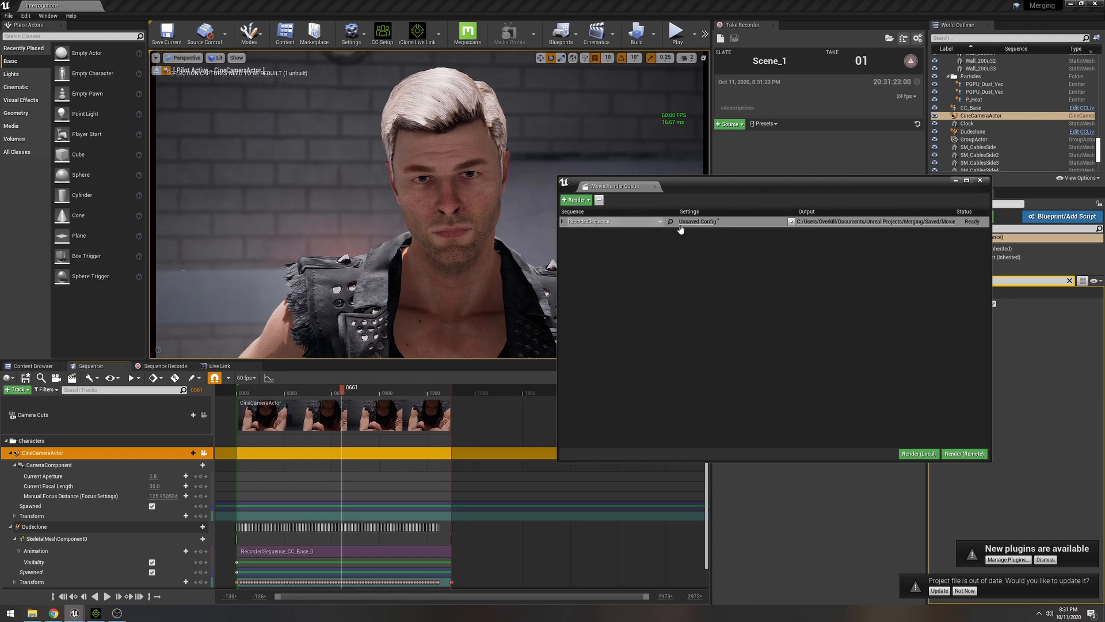
- In the job's render configuration, replace the .jpg Sequence [8bit] output with .png Sequence [8bit]
{"action": "left_click", "coordinate": [698, 221]}
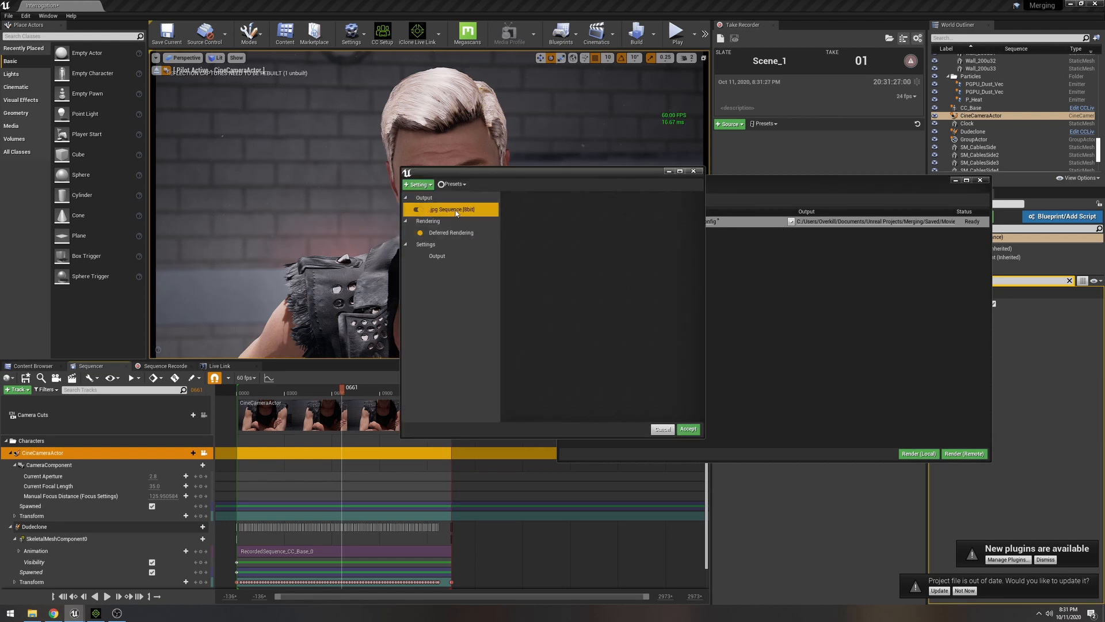
{"action": "key", "text": "Delete"}
{"action": "left_click", "coordinate": [419, 184]}
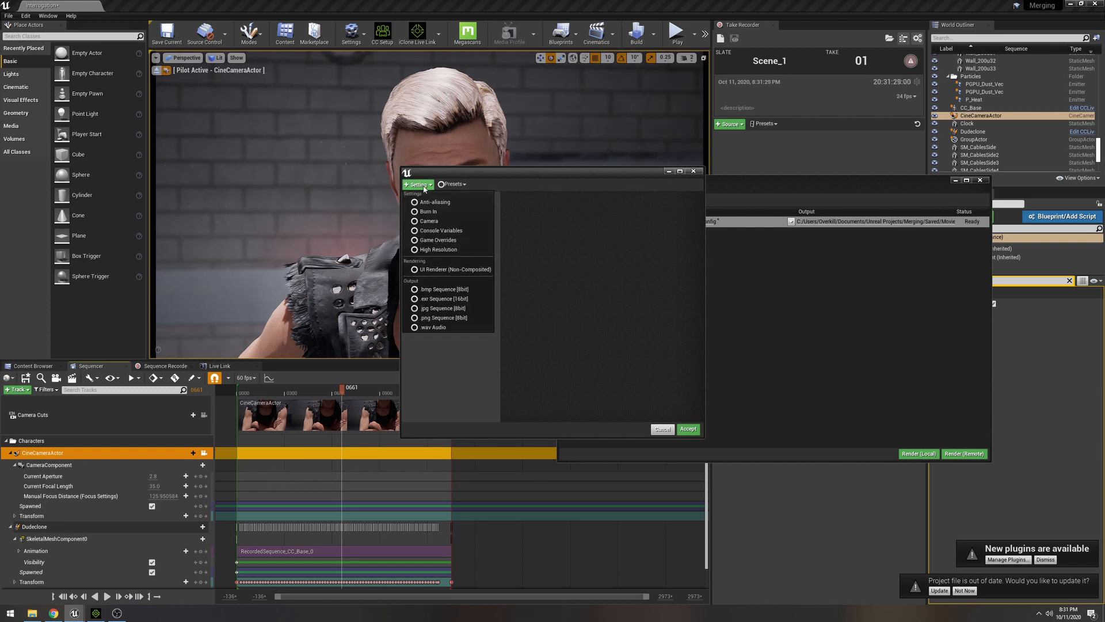
{"action": "left_click", "coordinate": [465, 319]}
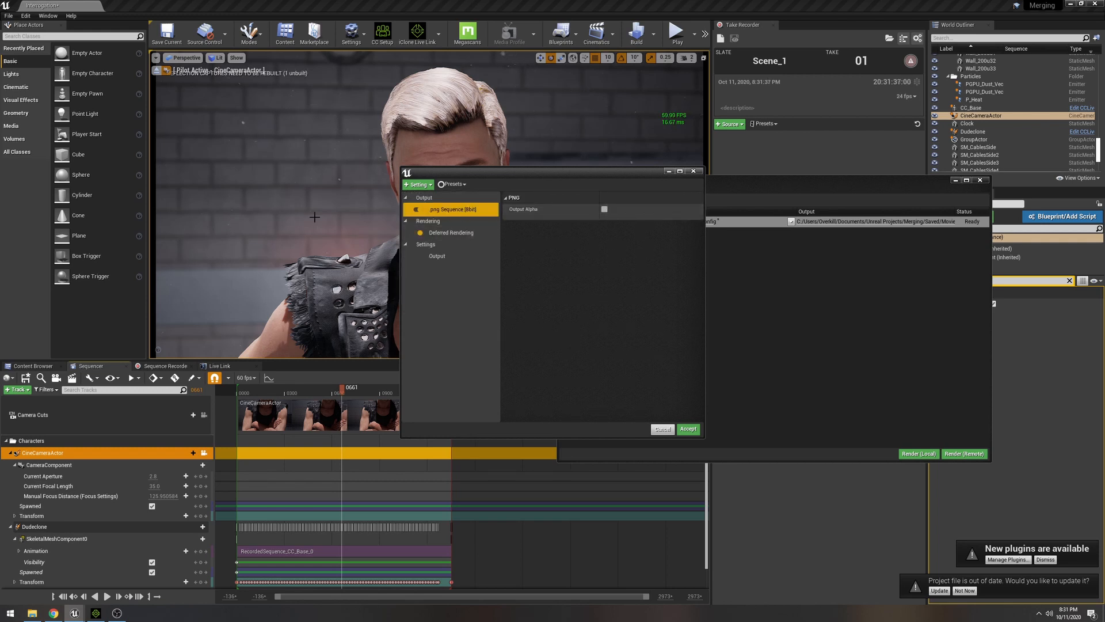
- Enable a custom output frame rate of 60 fps in the job's output settings and accept the configuration
{"action": "left_click", "coordinate": [437, 256]}
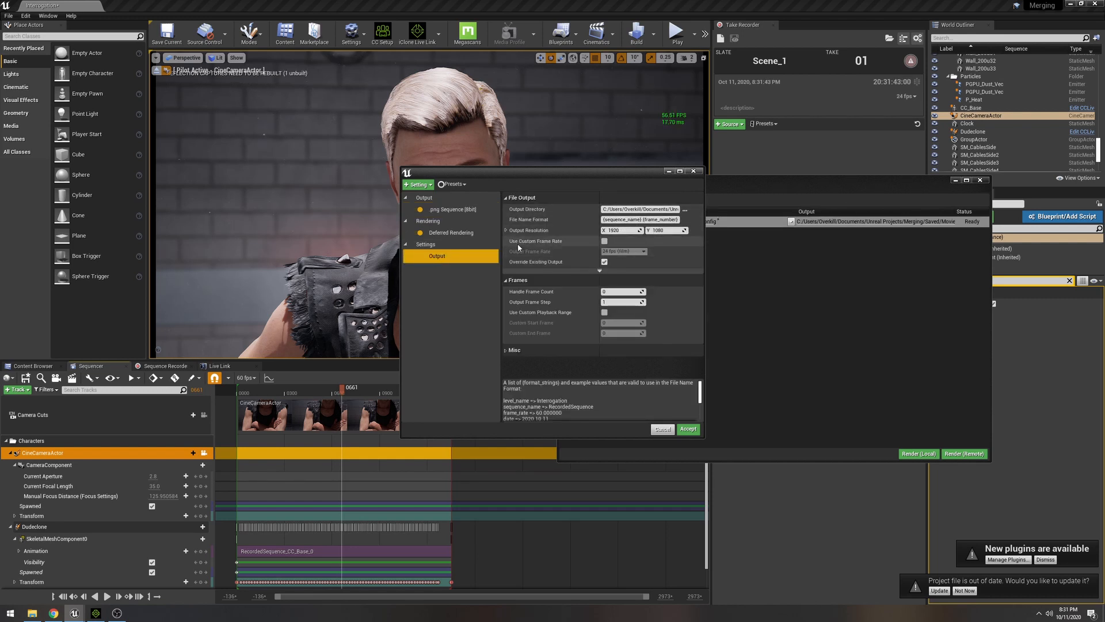
{"action": "left_click", "coordinate": [604, 241]}
{"action": "left_click", "coordinate": [623, 251]}
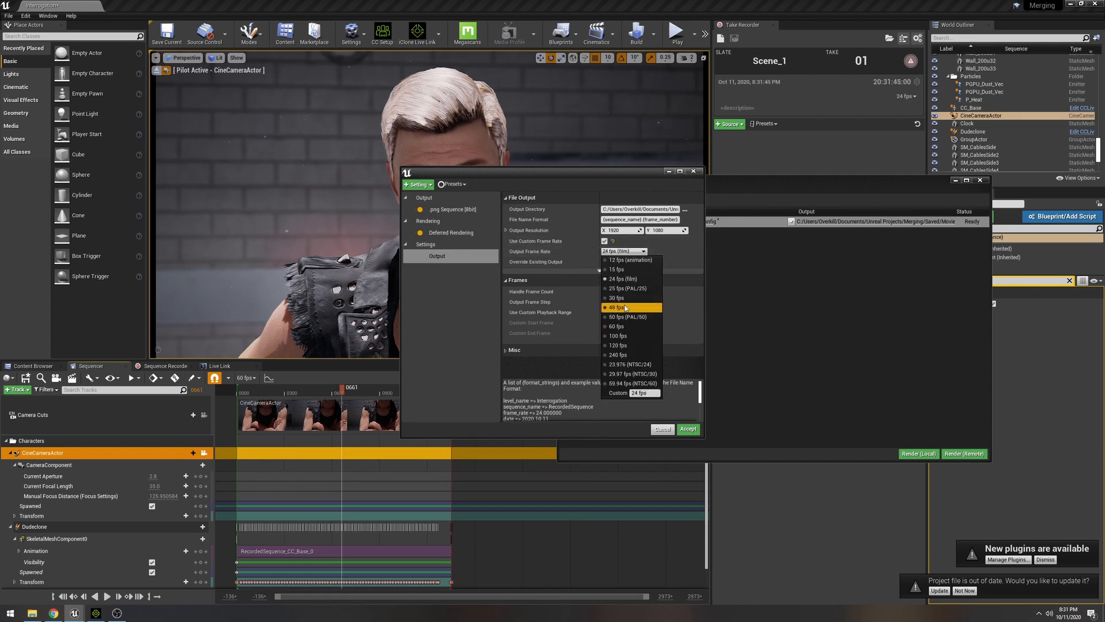
{"action": "left_click", "coordinate": [622, 326]}
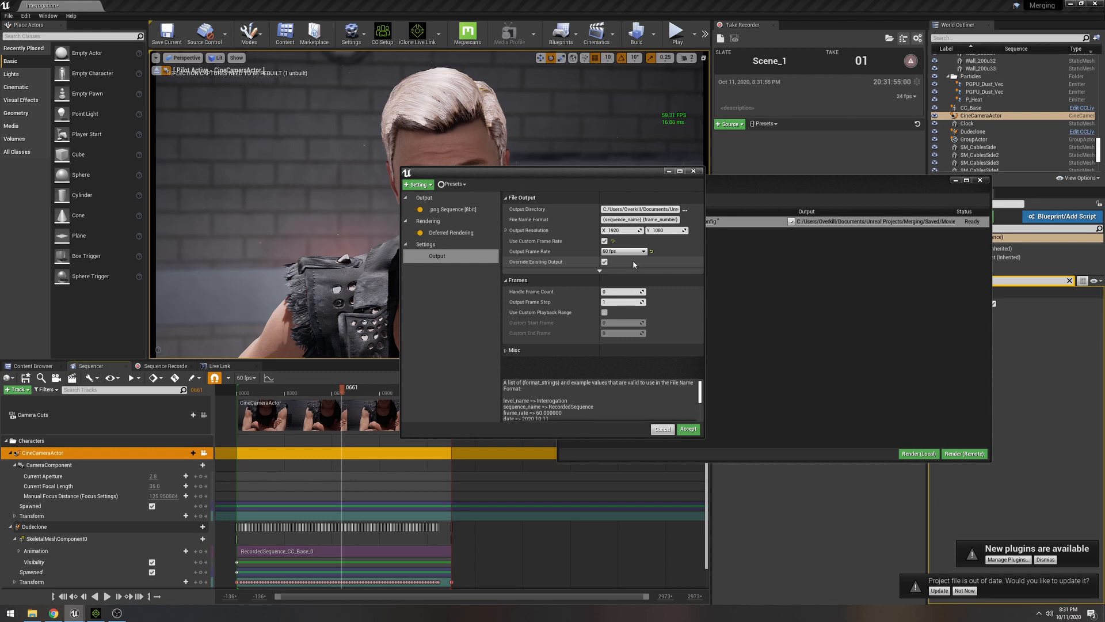
{"action": "left_click", "coordinate": [687, 429]}
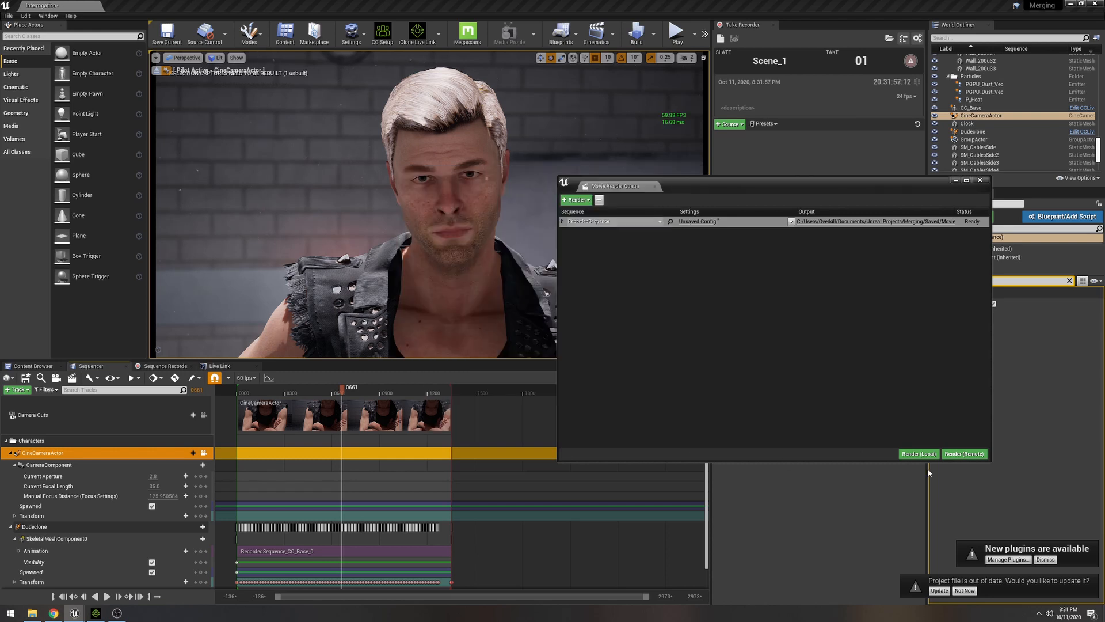
- Minimize the render queue and scrub the sequence from about frame 135 to 670 and back to 281 to review the animation
{"action": "left_click", "coordinate": [257, 390]}
{"action": "left_click", "coordinate": [956, 181]}
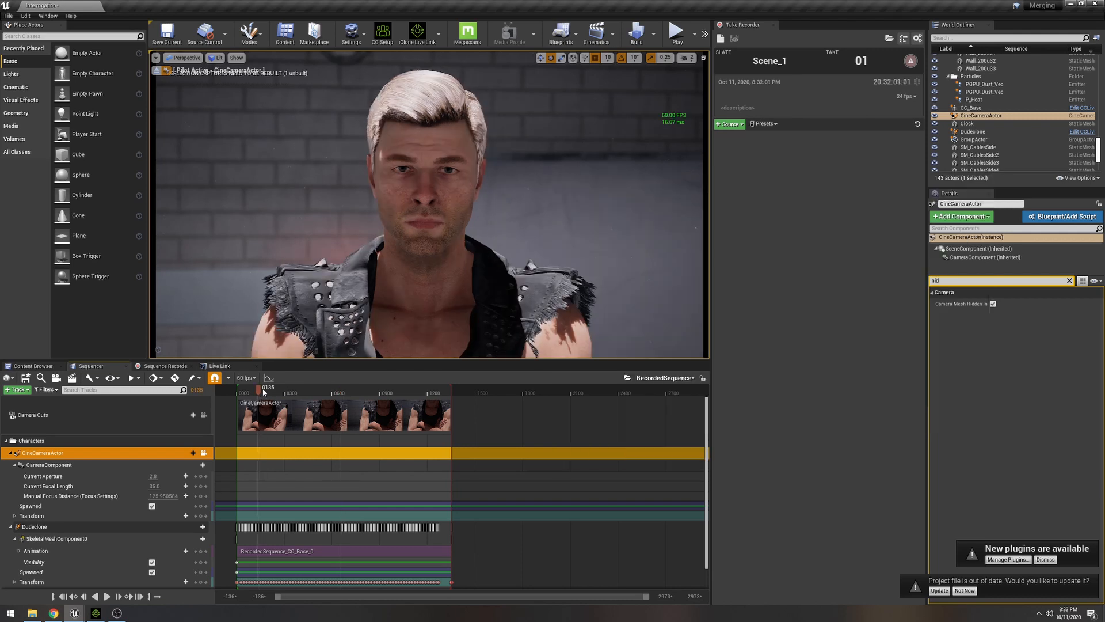
{"action": "left_click_drag", "start_coordinate": [264, 392], "coordinate": [345, 398]}
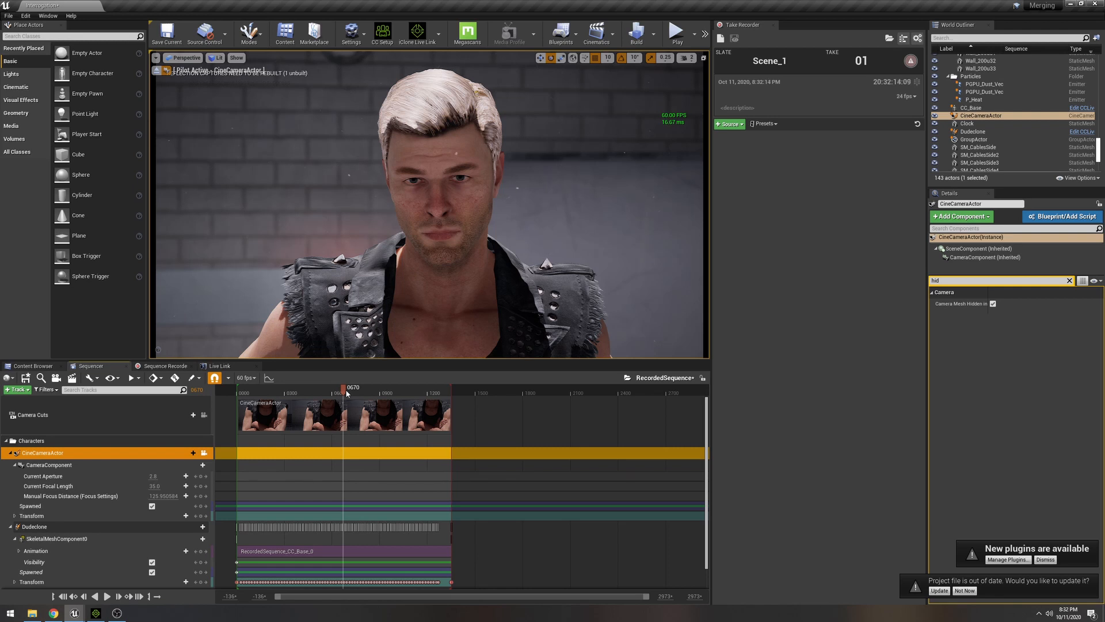
{"action": "left_click_drag", "start_coordinate": [346, 394], "coordinate": [283, 396]}
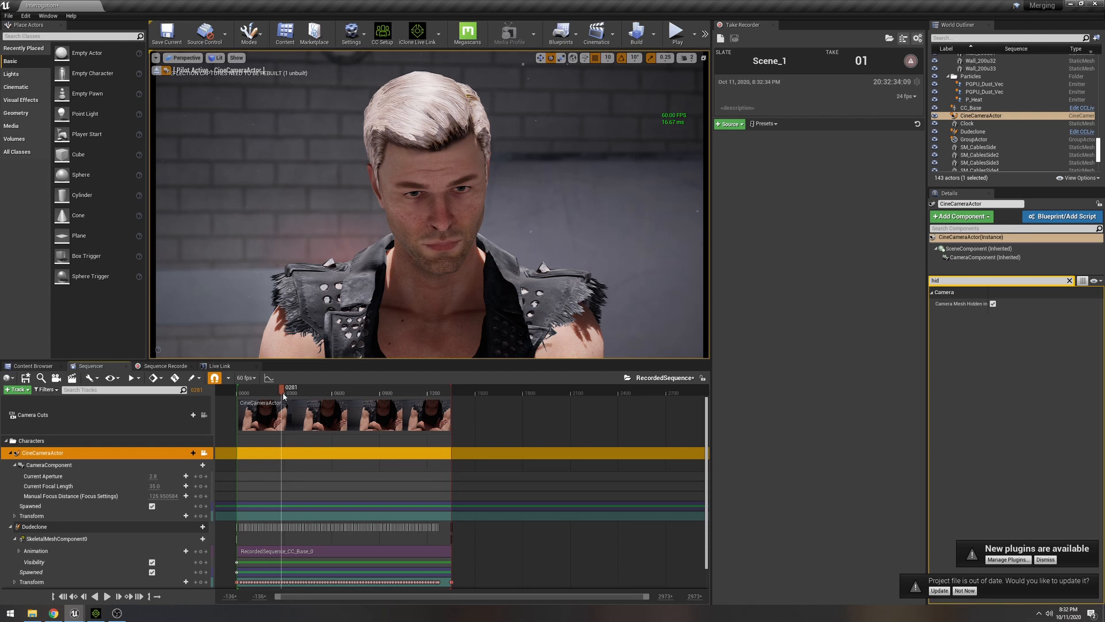
- Switch to iClone to view the Live Link project, return to Unreal and scrub the sequence to about frame 314
{"action": "left_click", "coordinate": [95, 613]}
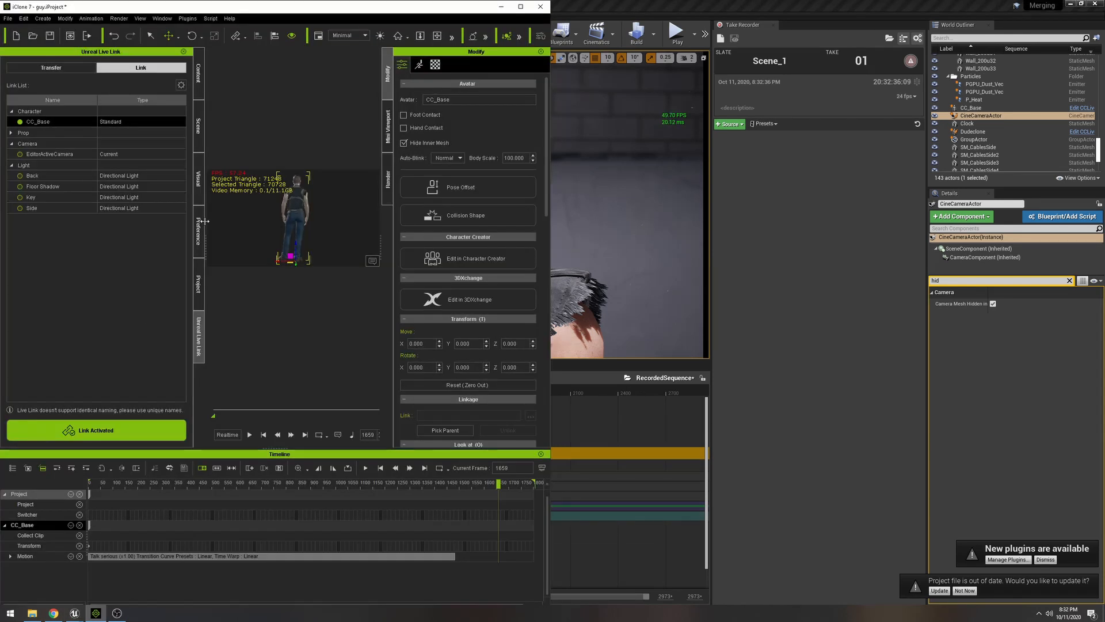
{"action": "left_click", "coordinate": [593, 425]}
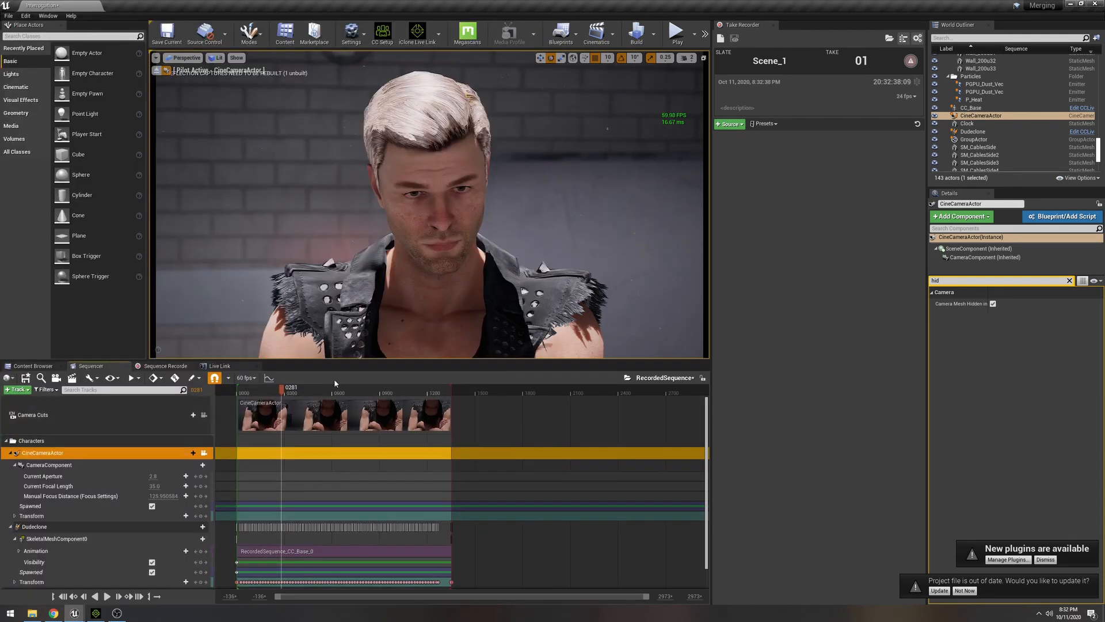
{"action": "mouse_move", "coordinate": [290, 393]}
{"action": "left_mouse_down"}
{"action": "mouse_move", "coordinate": [378, 394]}
{"action": "mouse_move", "coordinate": [287, 393]}
{"action": "left_mouse_up"}
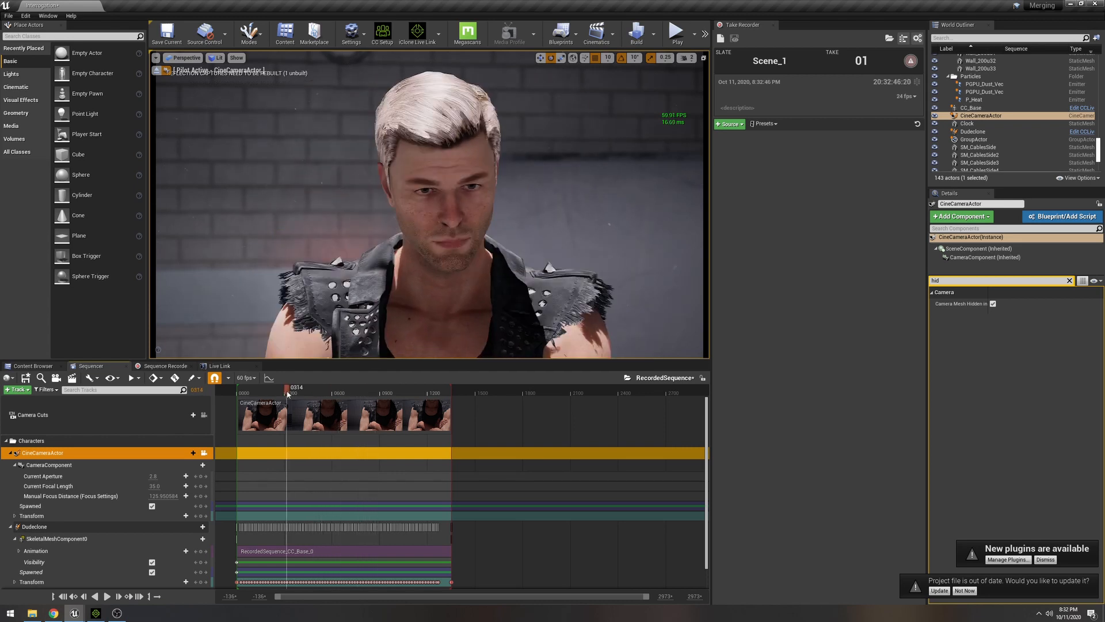